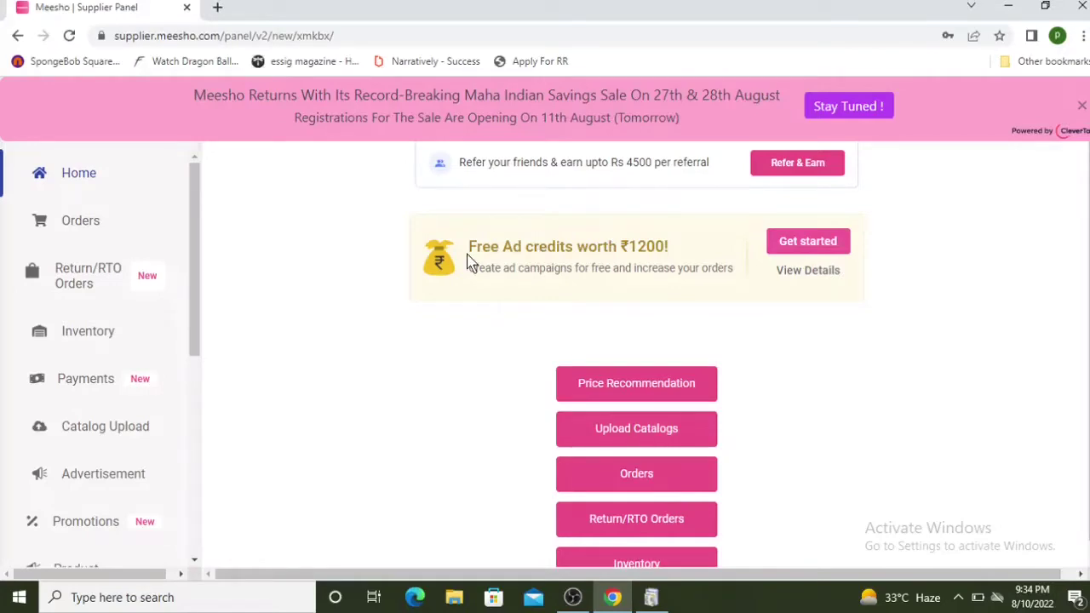
Close the Windows Features prompt and start creating a new campaign from the free ad credits offer
mouse_move(656, 596)
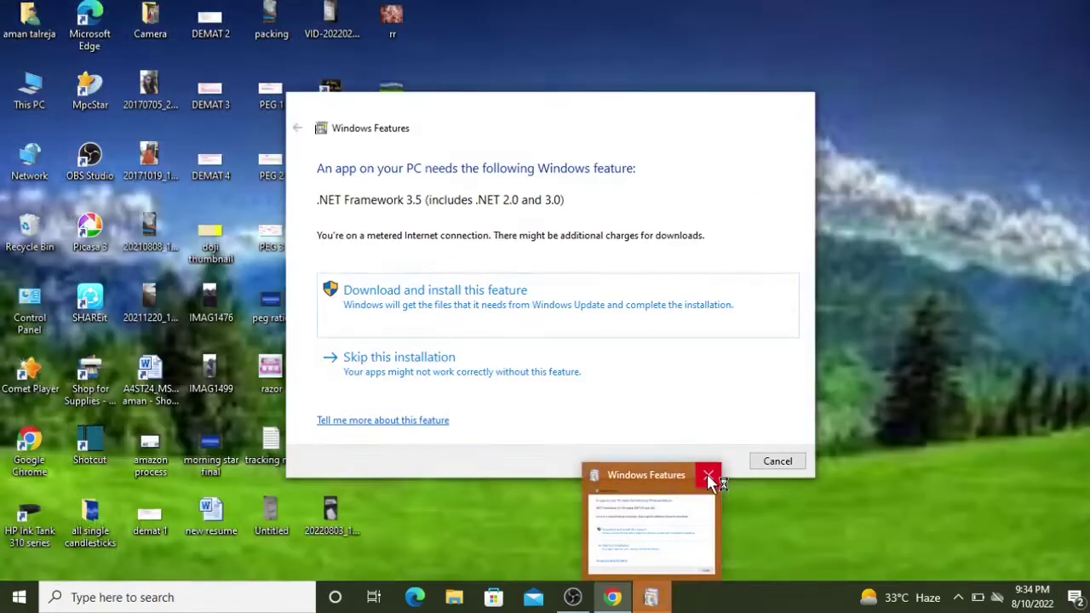
click(709, 475)
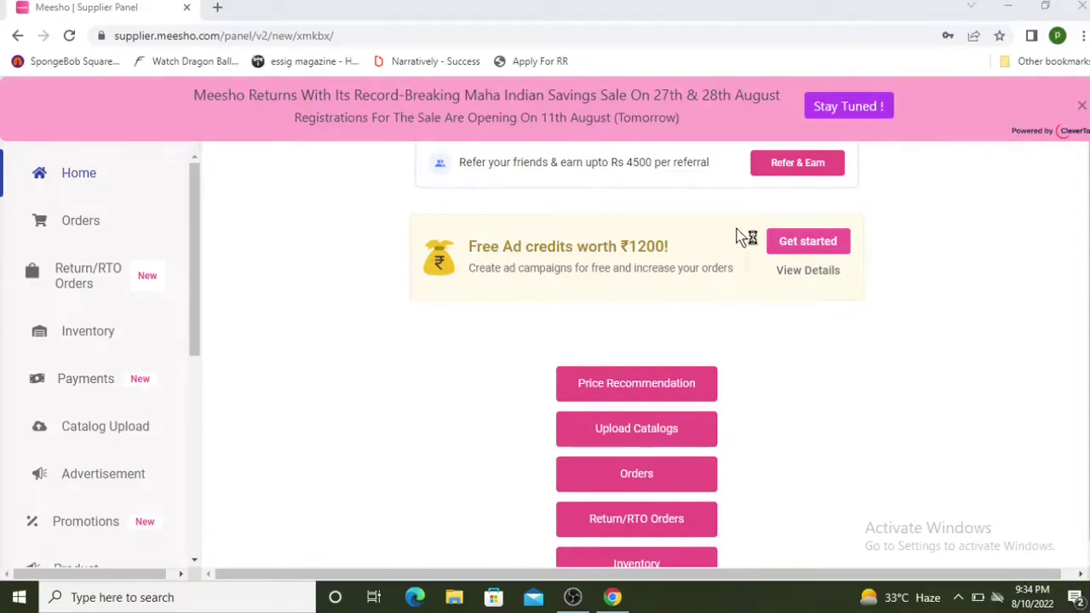
click(814, 243)
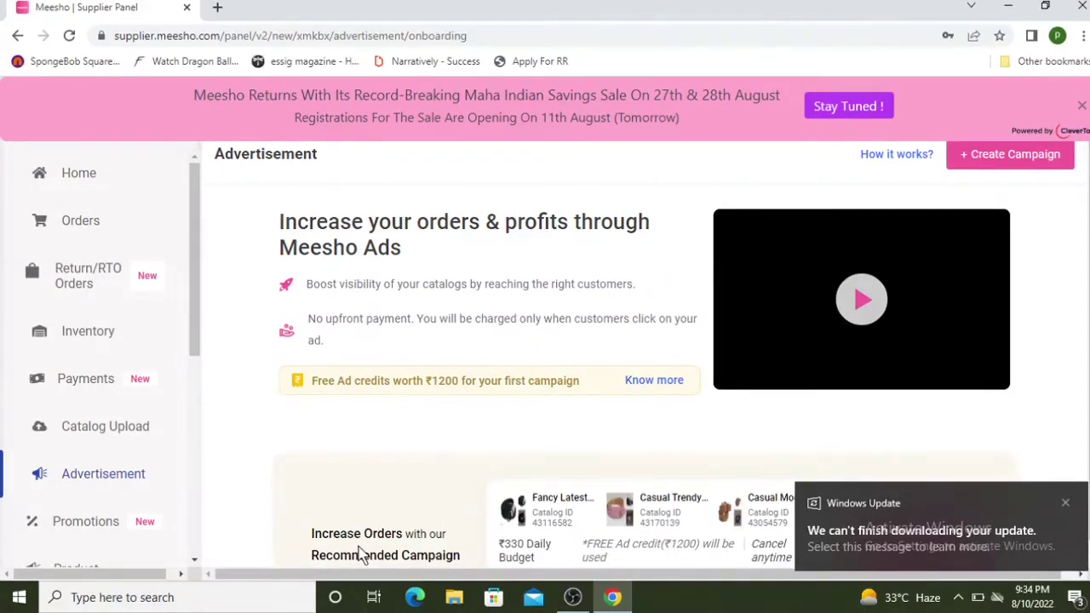
click(1066, 503)
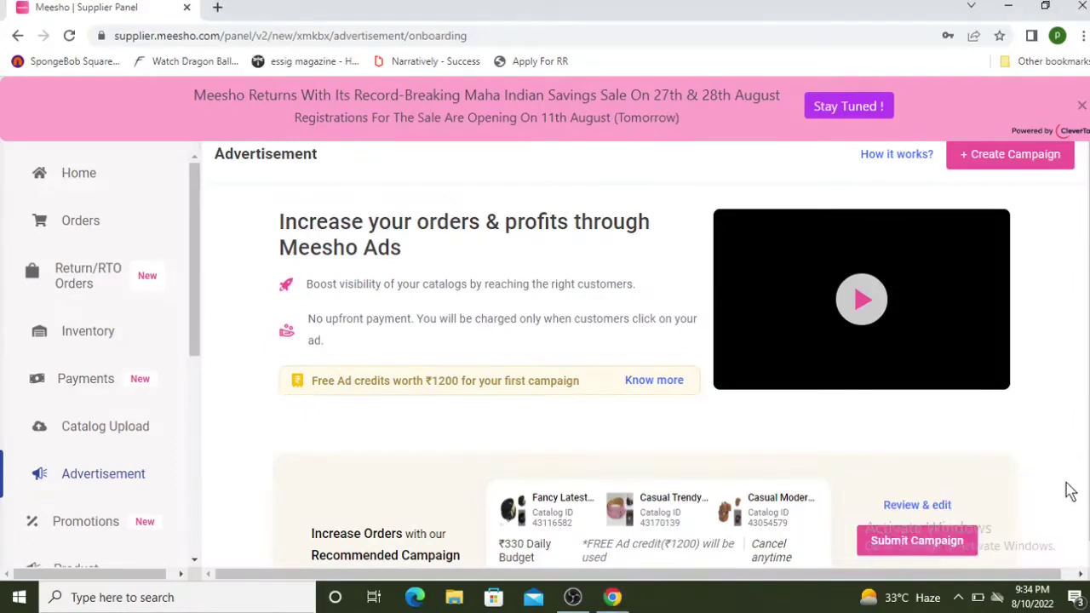
click(1007, 161)
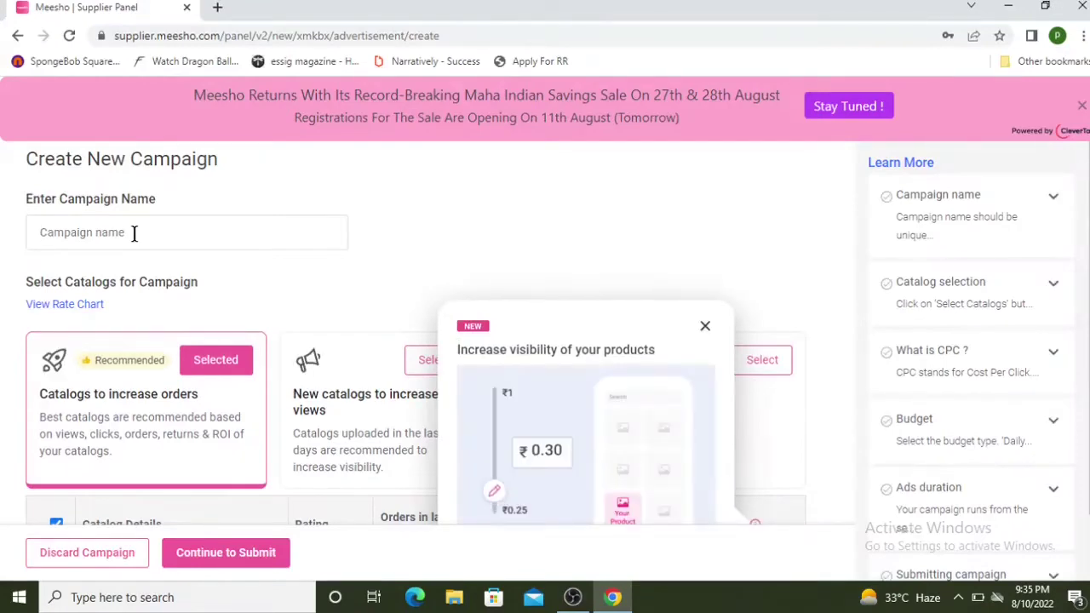
Name the campaign "xyz" and dismiss the product visibility pop-up
scroll(381, 267, down, 4)
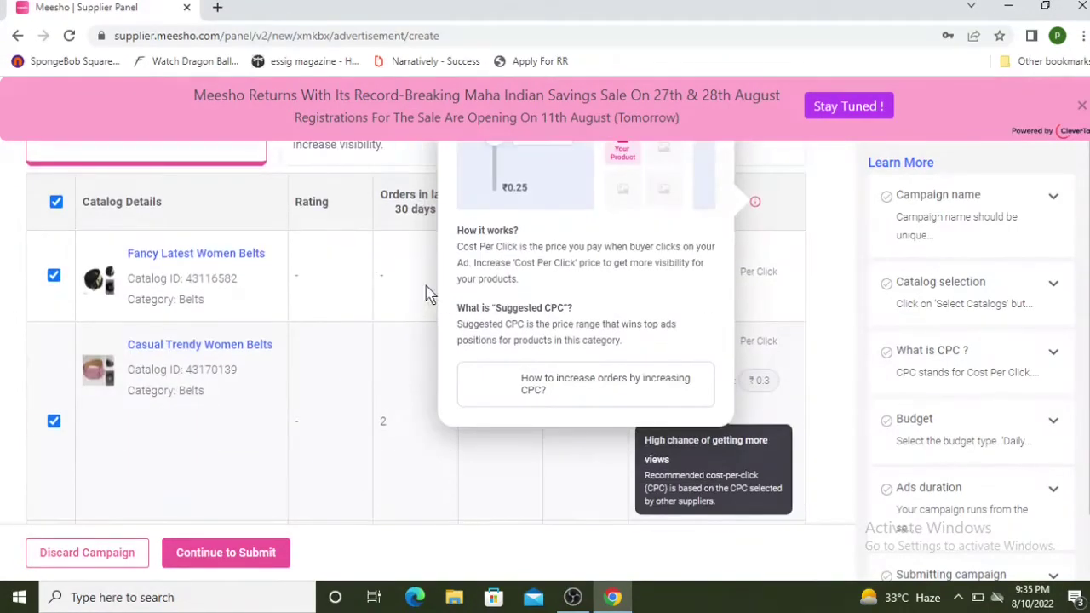
scroll(430, 298, down, 1)
scroll(443, 301, up, 5)
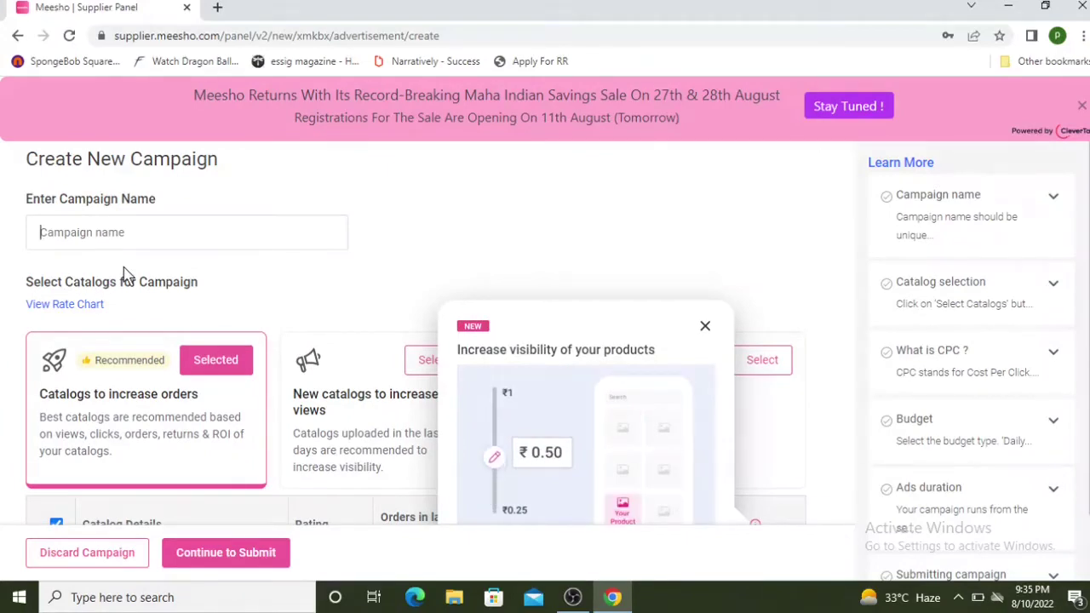
text(xyz)
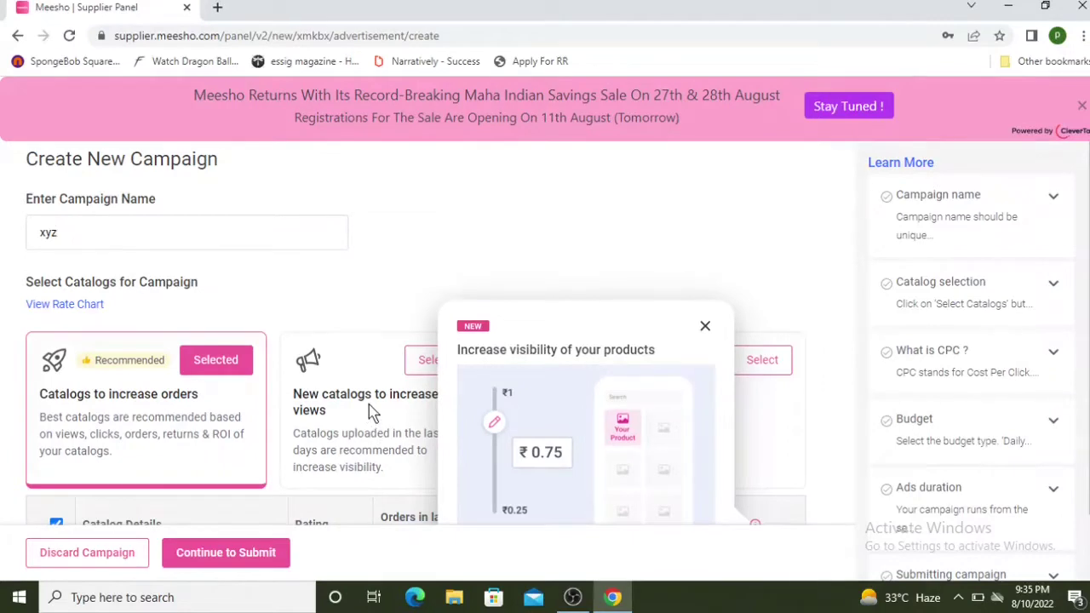
click(705, 326)
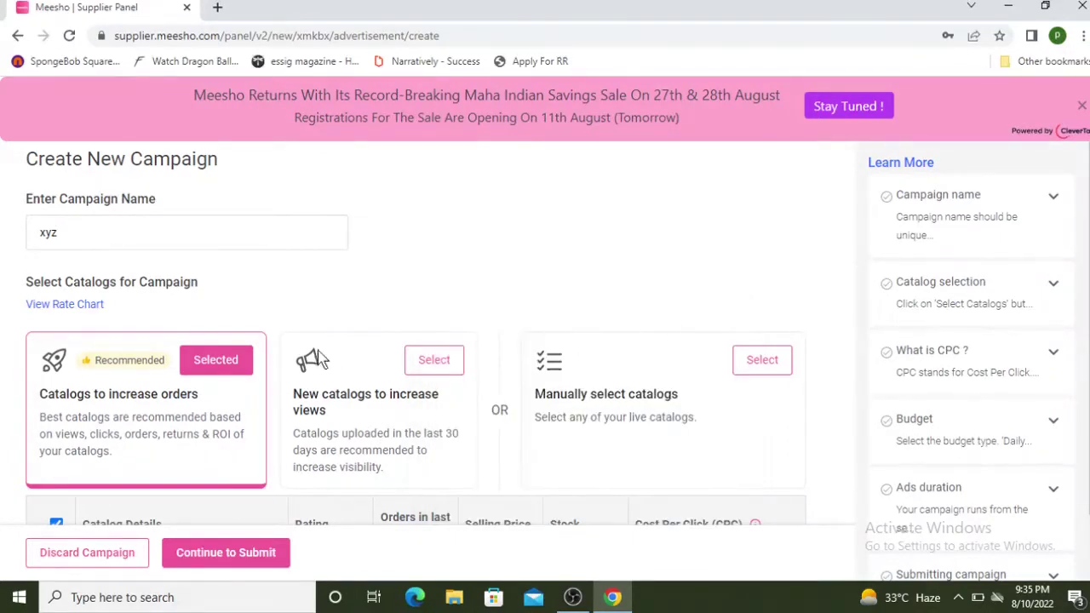
Choose manual catalog selection and select Casual Trendy Women Belts, Casual Modern Men Belts, Styles Unique Men Belts and Styles Modern Men Belts
scroll(17, 443, down, 1)
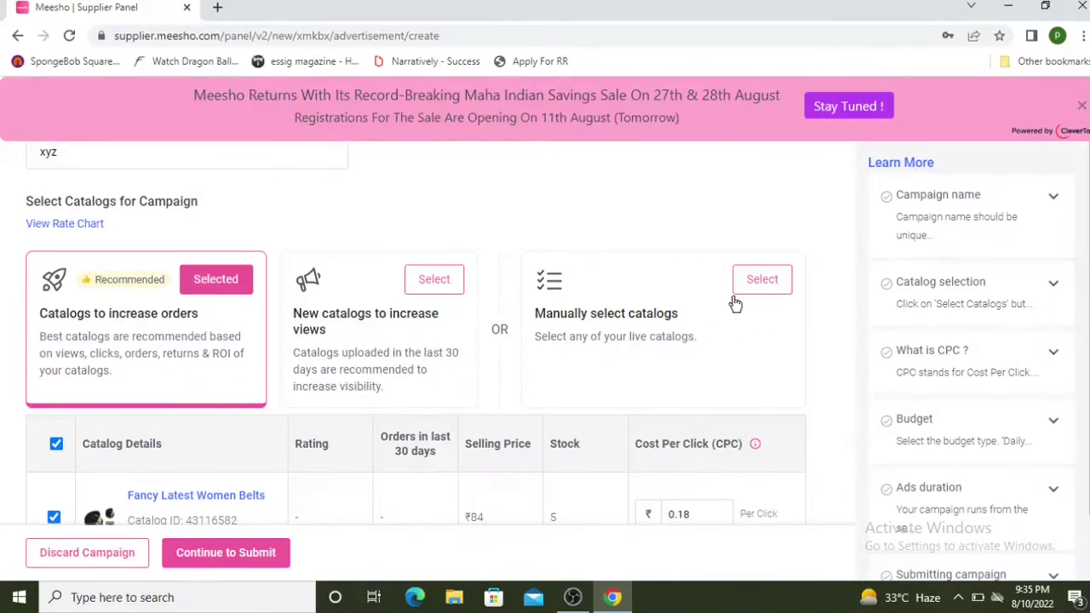
click(762, 282)
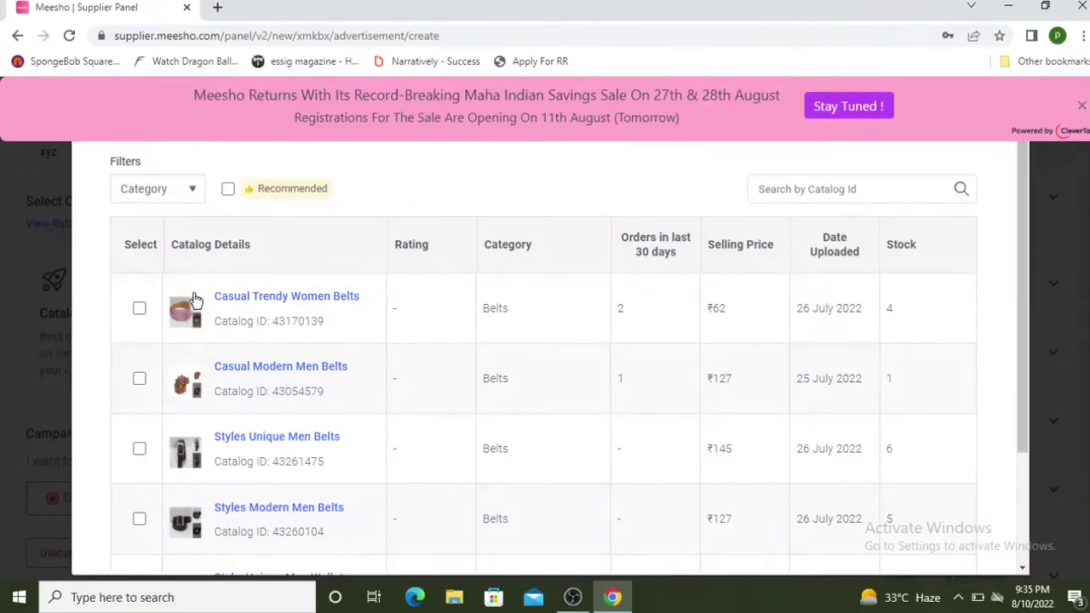
click(141, 380)
scroll(154, 316, down, 1)
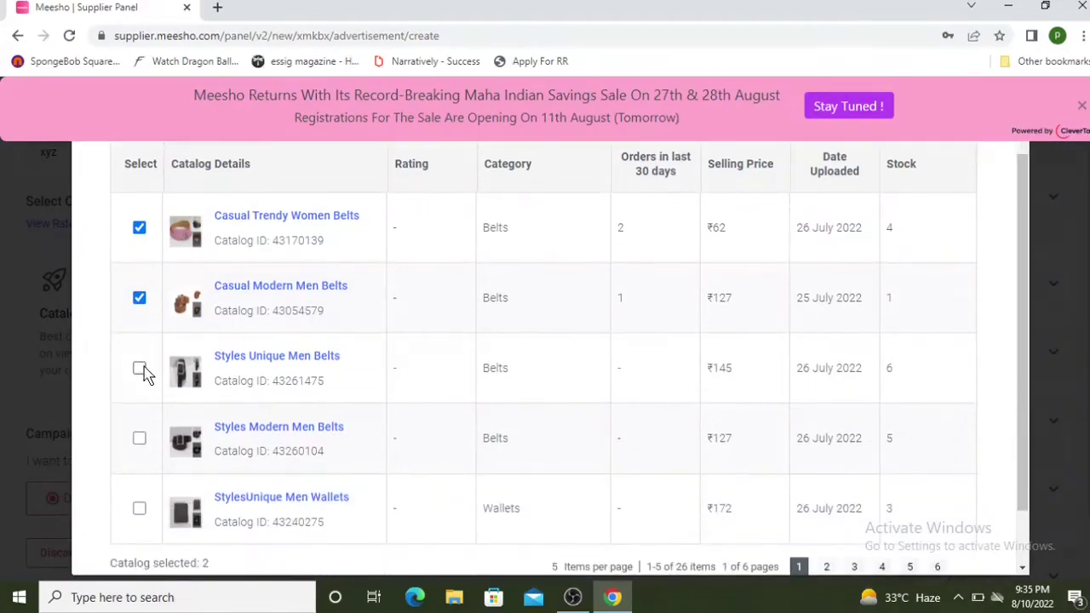
scroll(141, 392, down, 1)
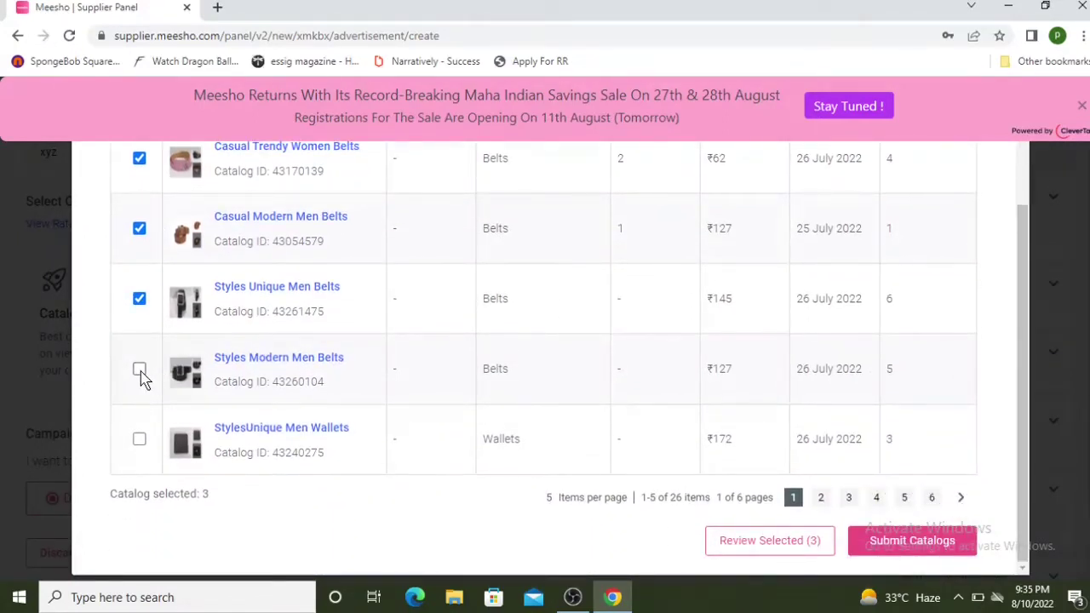
Add both StylesModern Men Wallets catalogs from page 2 and Fancy Unique Men Belts from page 3 to the selection
click(821, 498)
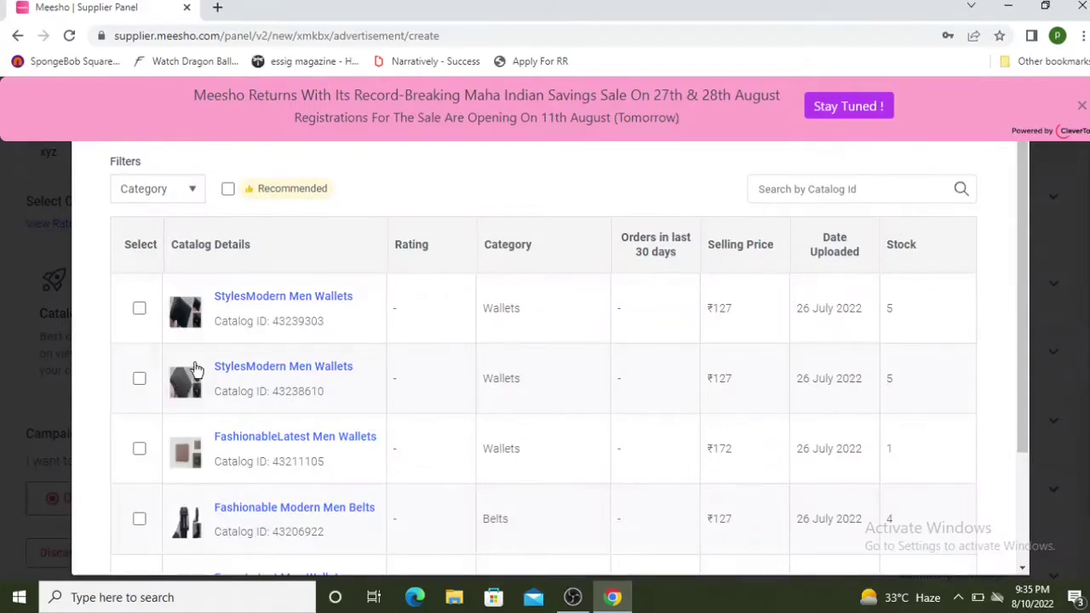
click(140, 311)
click(139, 378)
scroll(341, 384, down, 2)
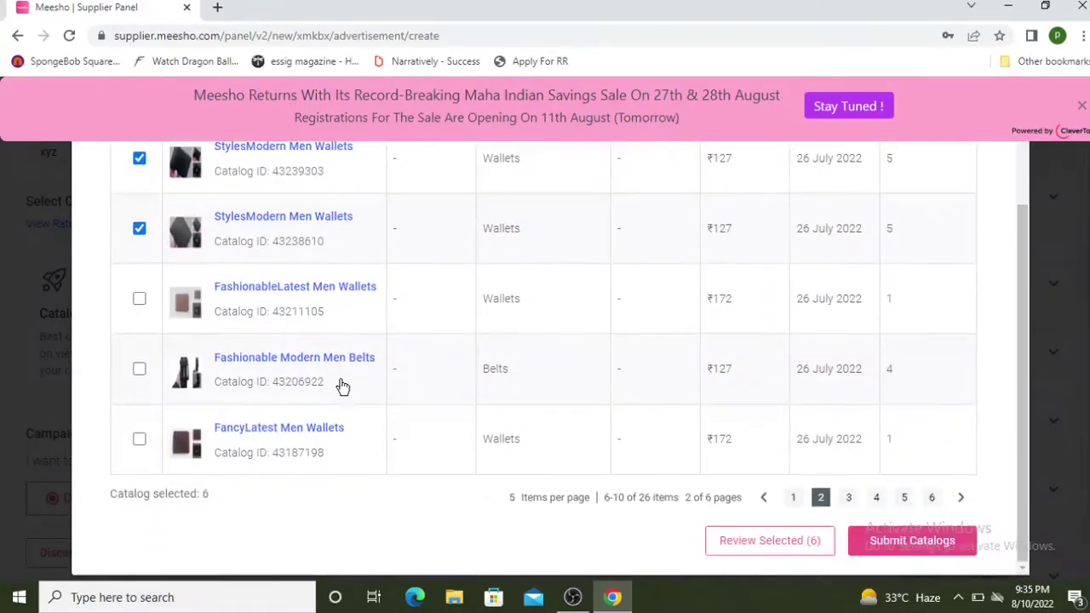
click(849, 497)
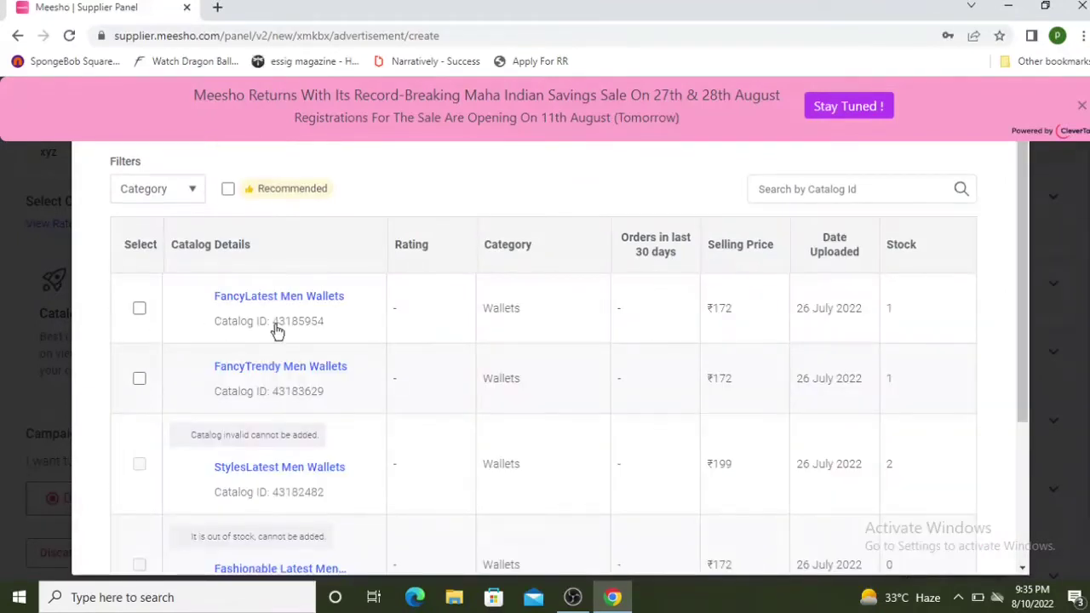
scroll(159, 417, down, 2)
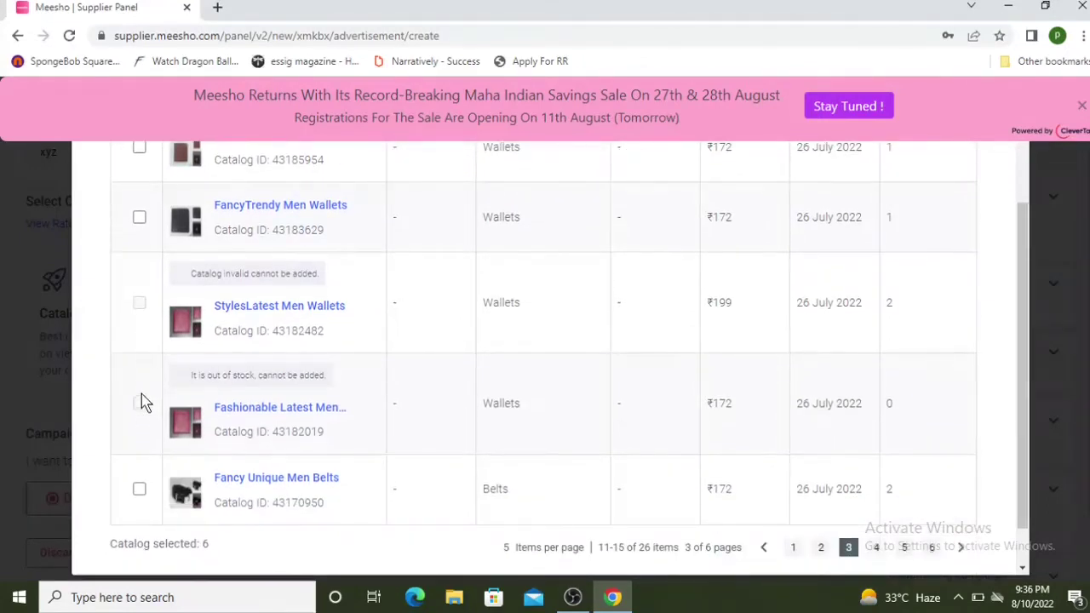
click(139, 489)
Add Casual Modern Men Belts (catalog 43119671) and Fancy Latest Women Belts from page 4 to the selection
click(873, 554)
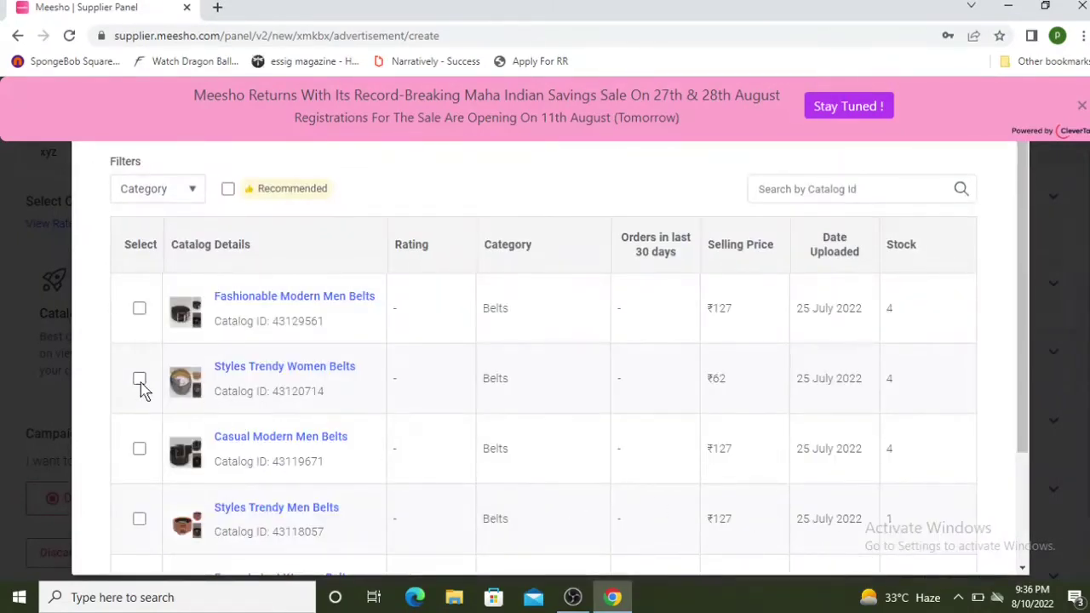
scroll(139, 383, down, 1)
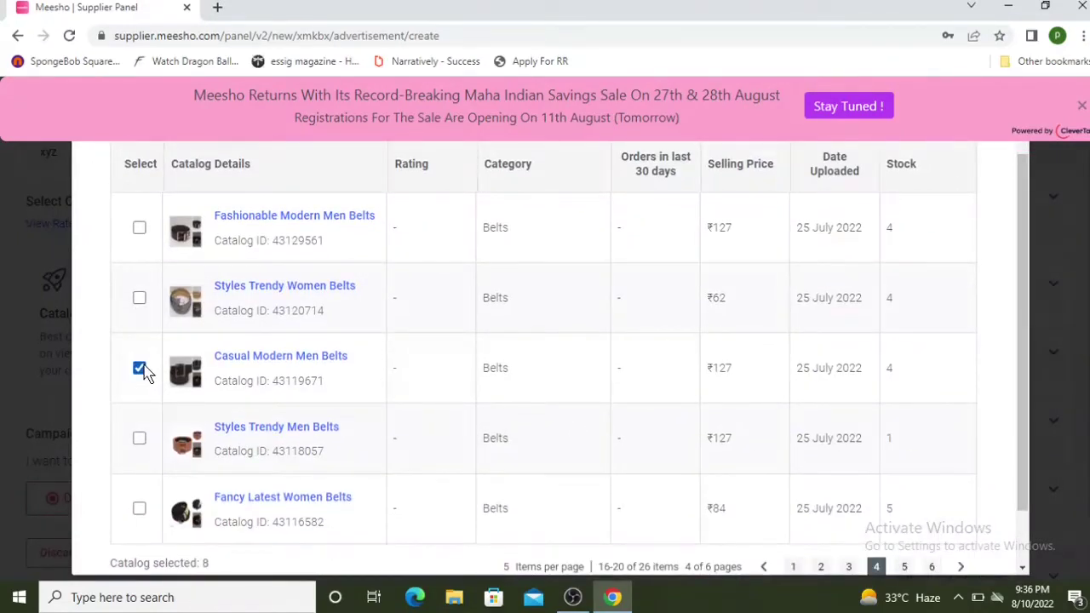
scroll(144, 373, down, 1)
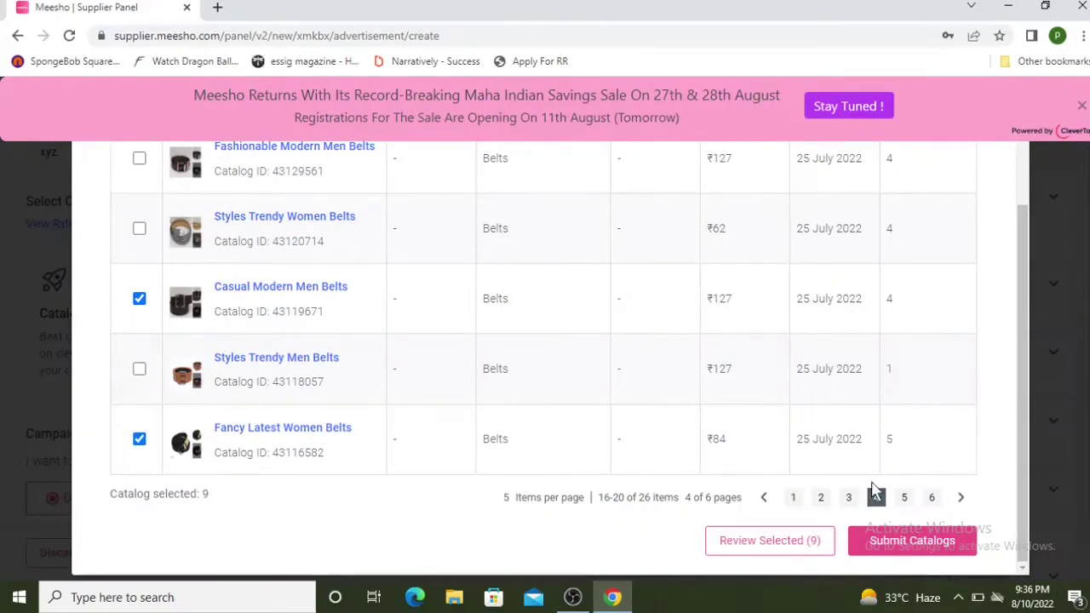
Add Fancy Latest Men Belts and Fashionable Unique Men Belts from page 5 and submit the selected catalogs
click(904, 498)
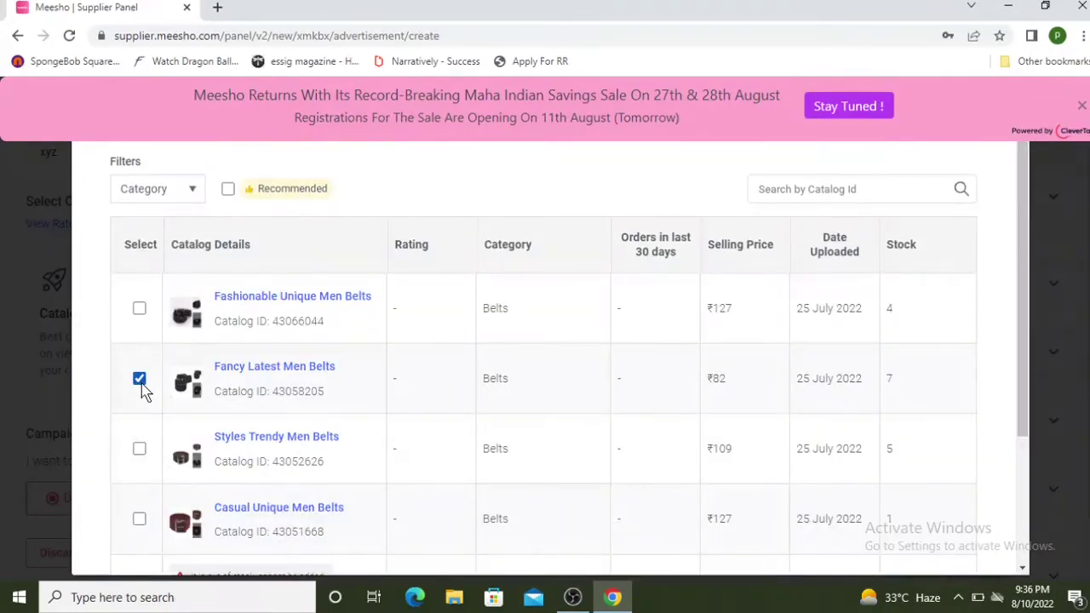
scroll(141, 294, down, 2)
scroll(141, 256, up, 1)
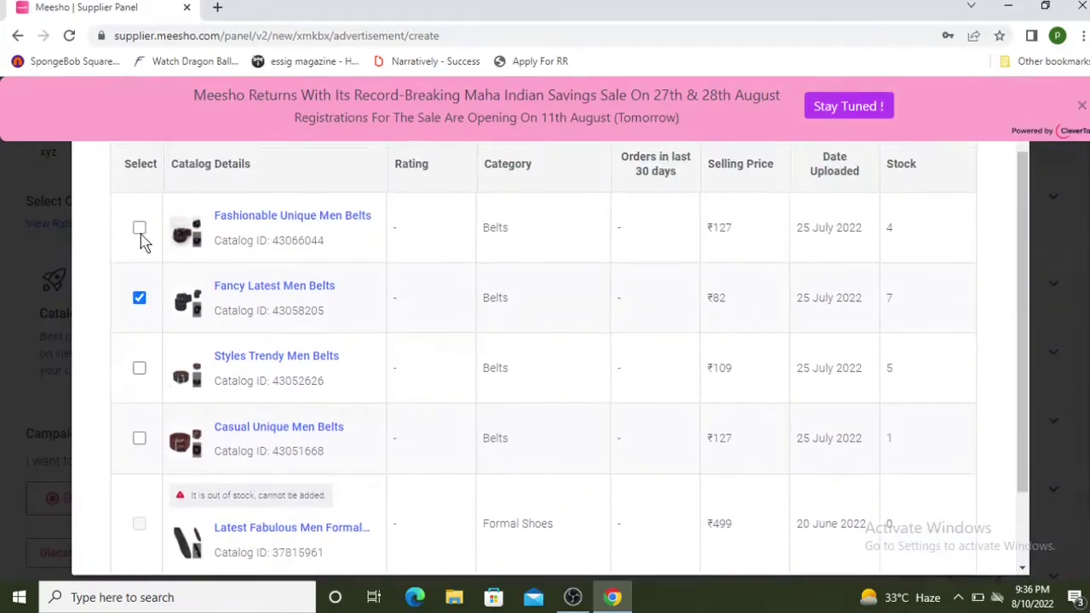
click(140, 228)
scroll(474, 241, down, 1)
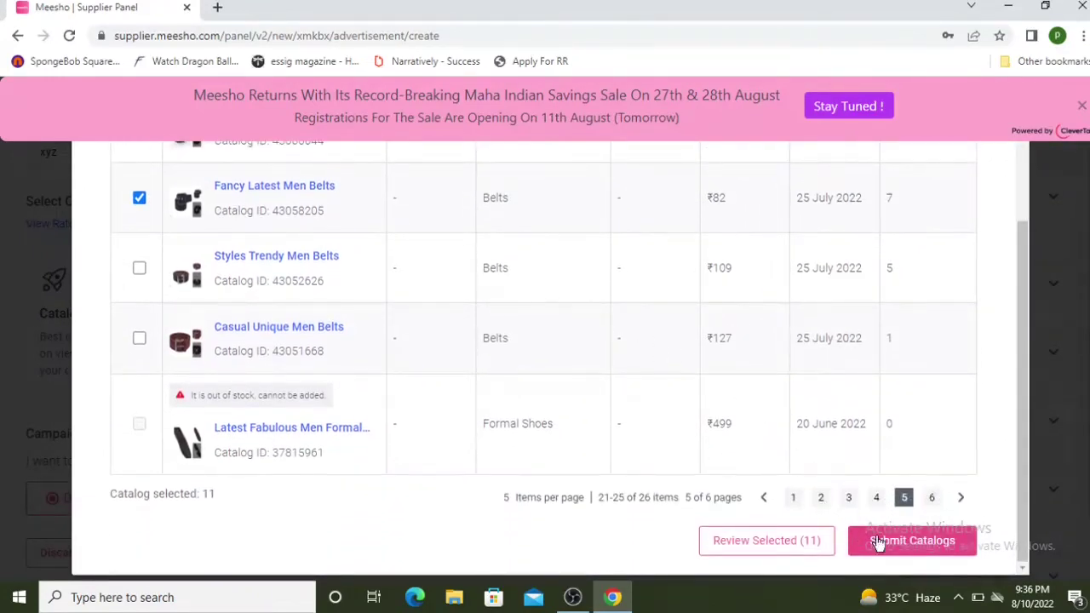
click(895, 546)
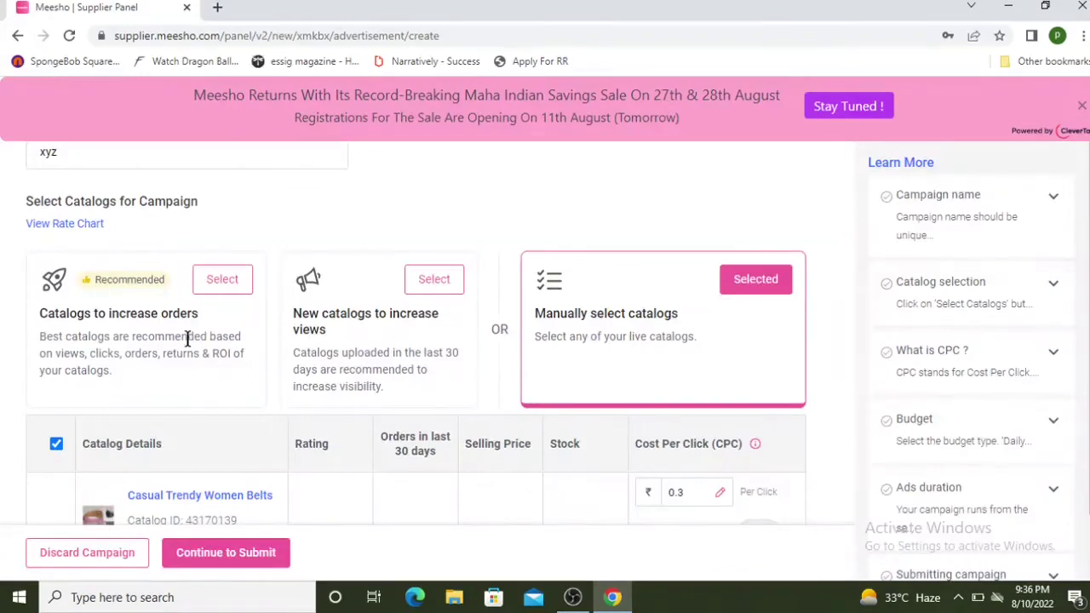
Review the cost-per-click values and recommended CPCs of the catalogs added to the campaign
scroll(153, 342, down, 2)
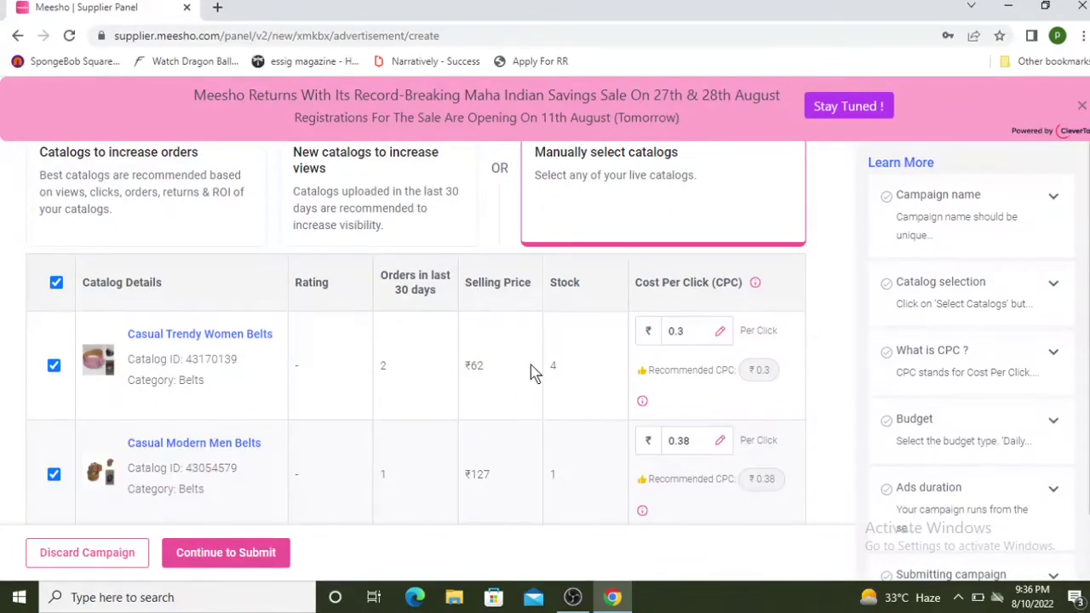
scroll(714, 368, down, 1)
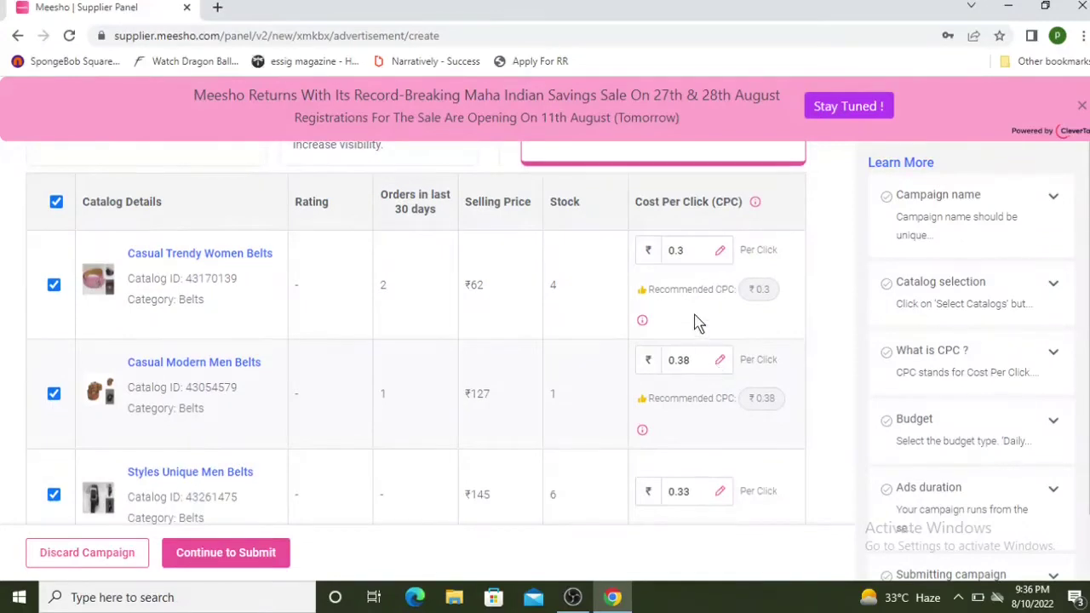
scroll(695, 322, down, 1)
scroll(693, 321, up, 1)
scroll(640, 404, down, 2)
scroll(676, 333, down, 5)
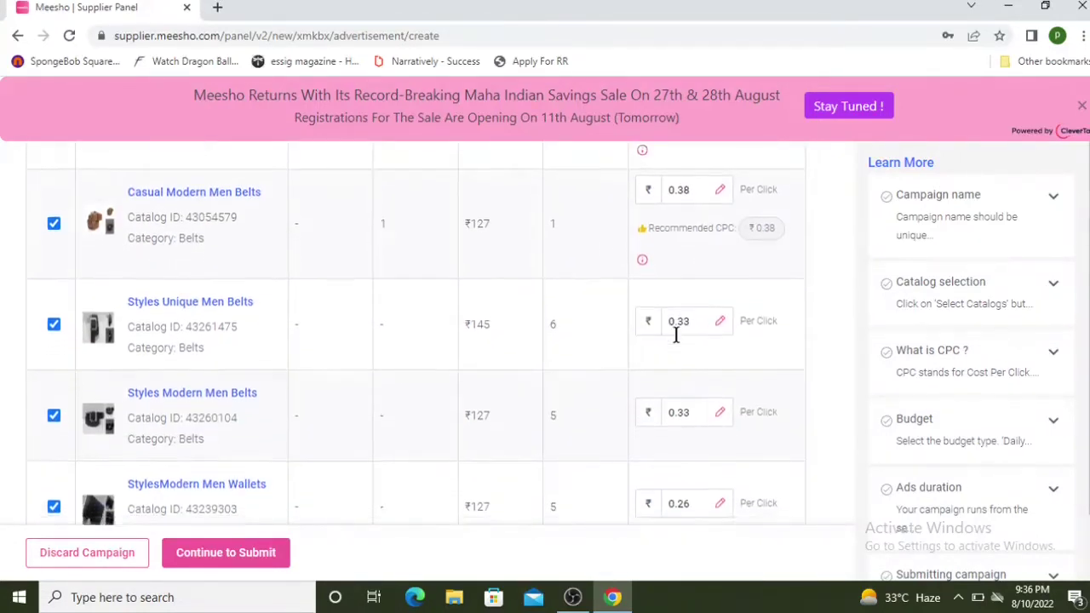
scroll(673, 293, down, 5)
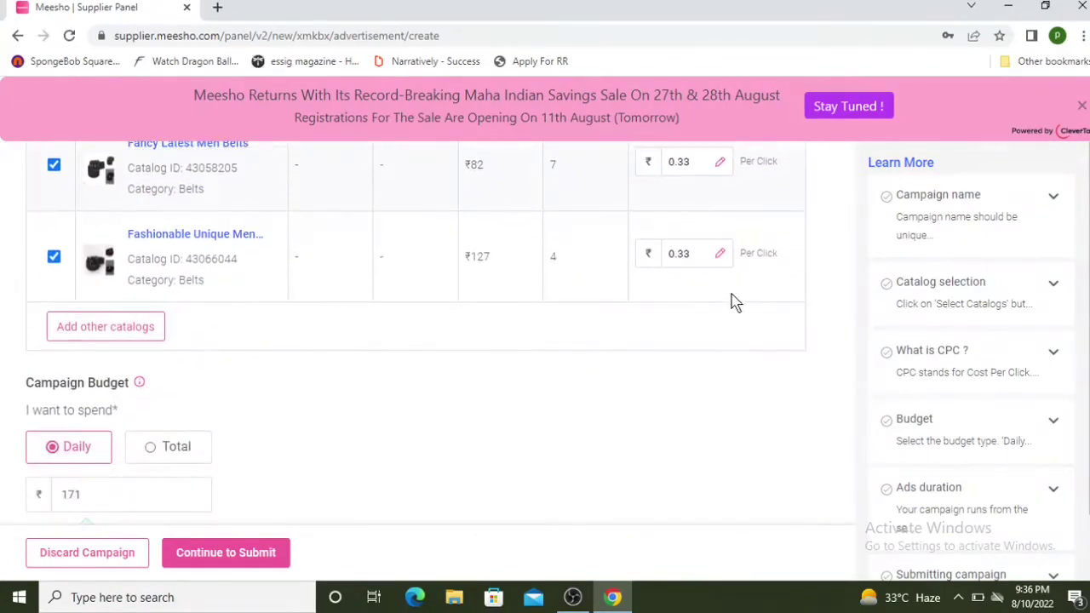
scroll(640, 298, up, 7)
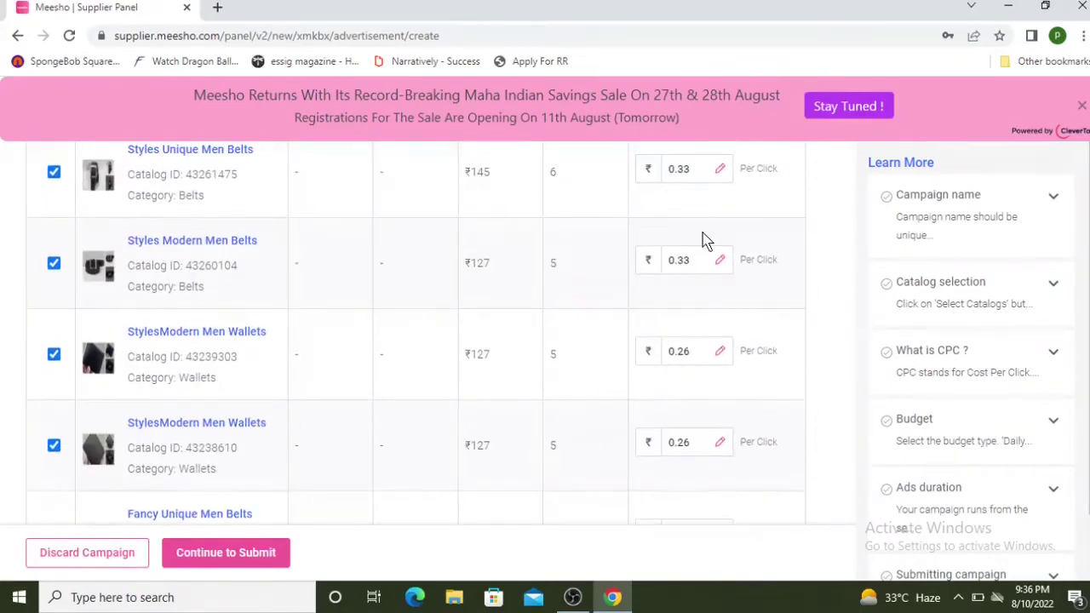
scroll(705, 238, up, 2)
scroll(750, 256, up, 3)
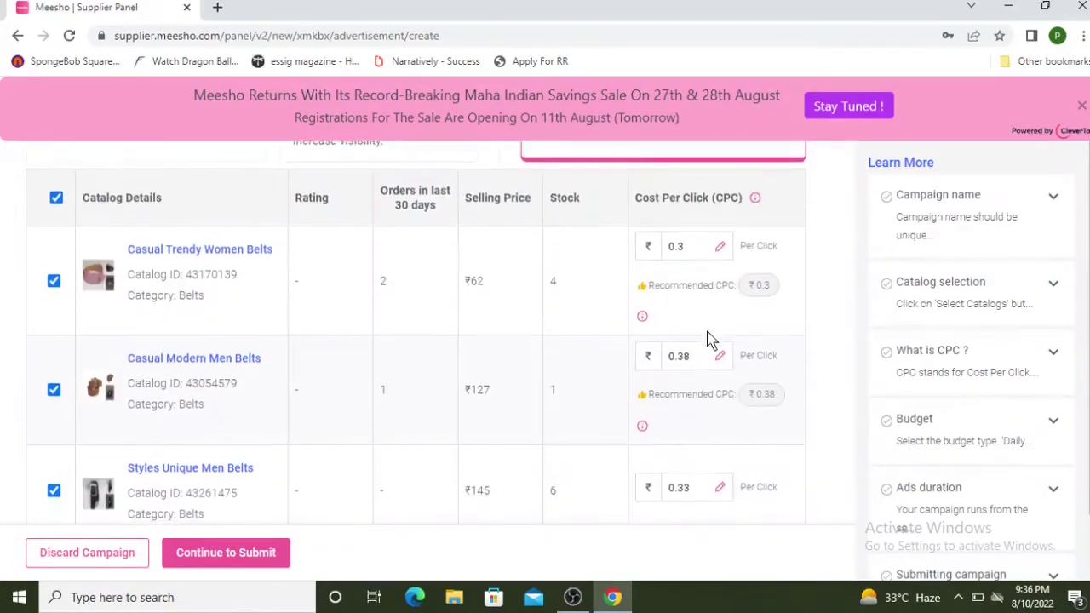
scroll(298, 353, down, 10)
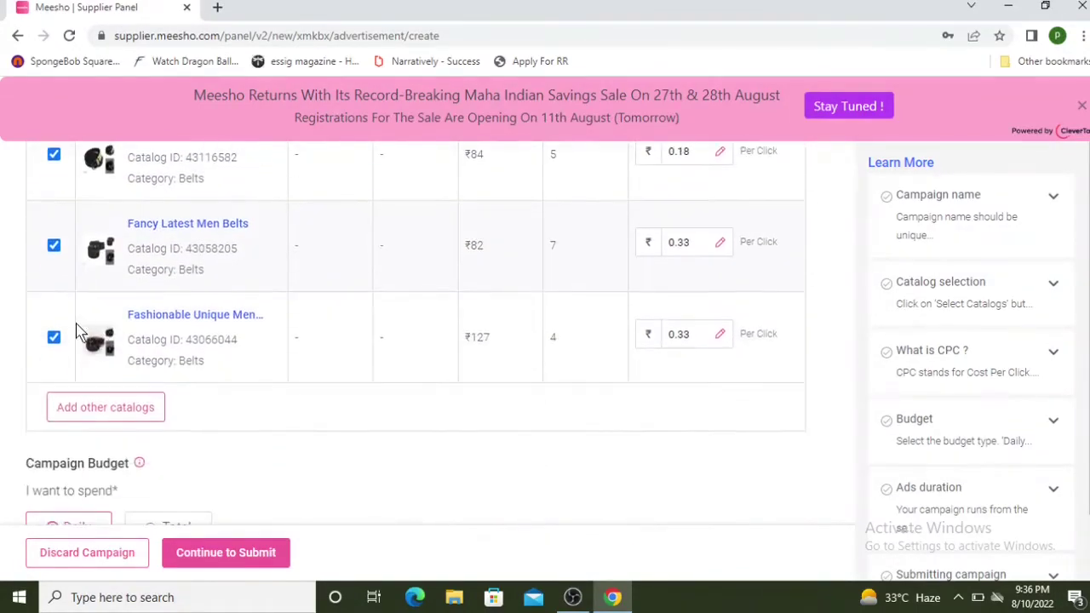
Switch the campaign budget type to Total and back to Daily
scroll(85, 319, down, 2)
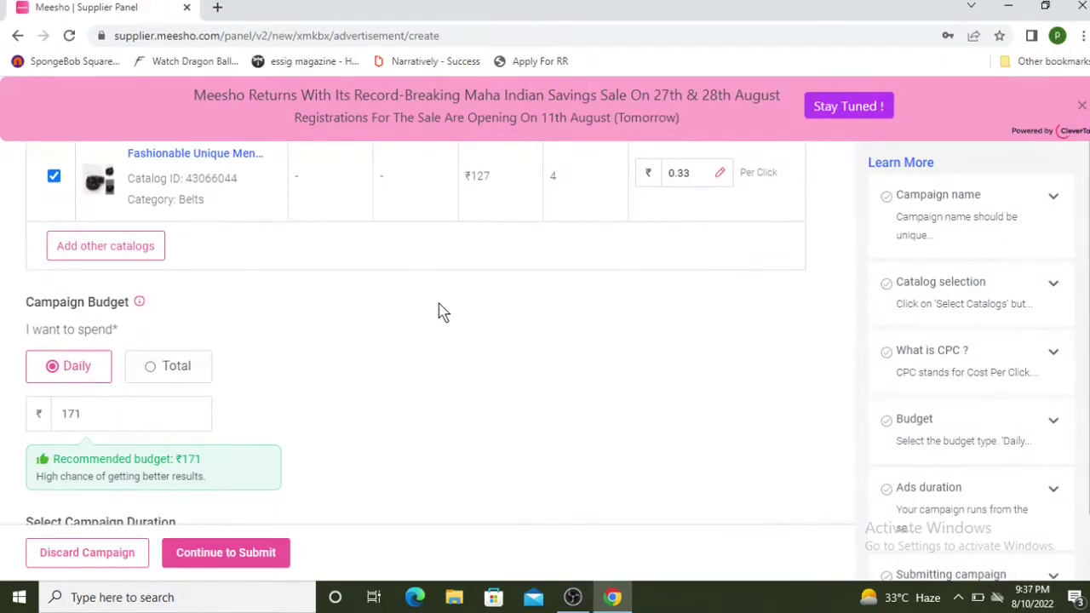
scroll(442, 312, down, 1)
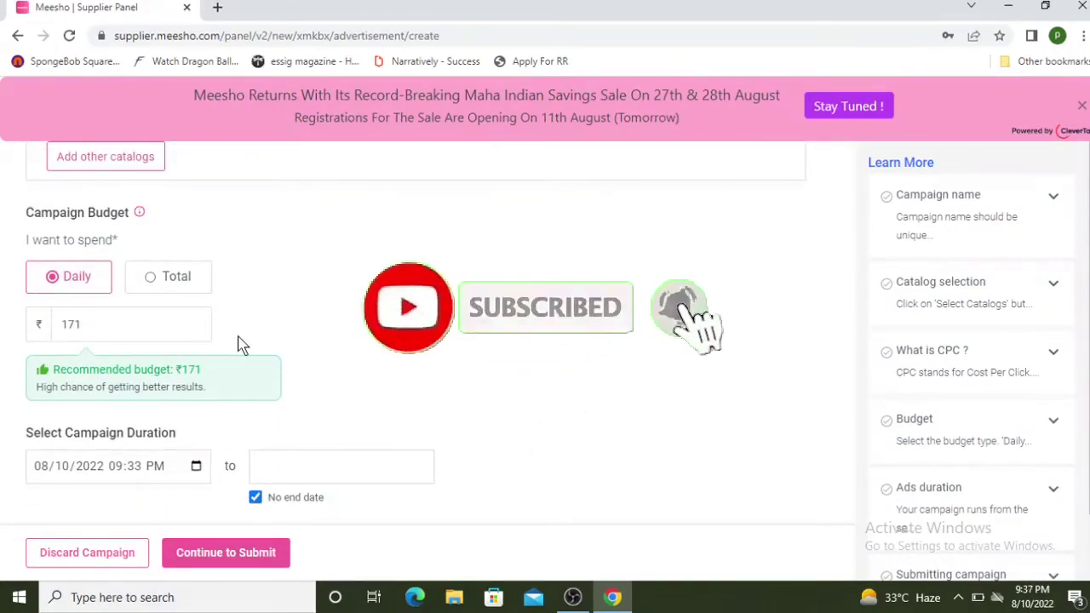
click(155, 283)
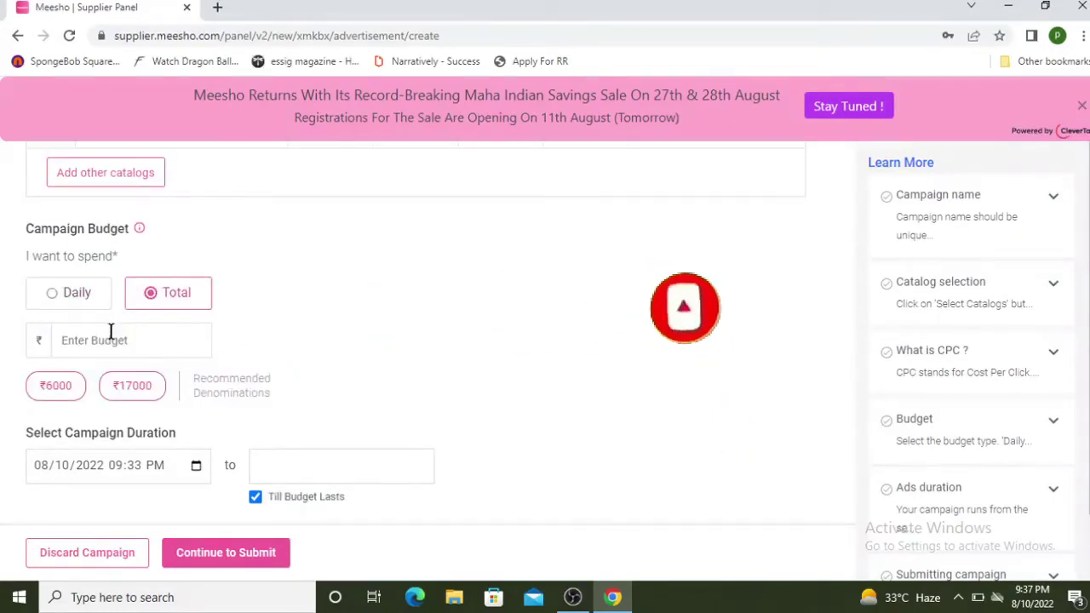
click(54, 300)
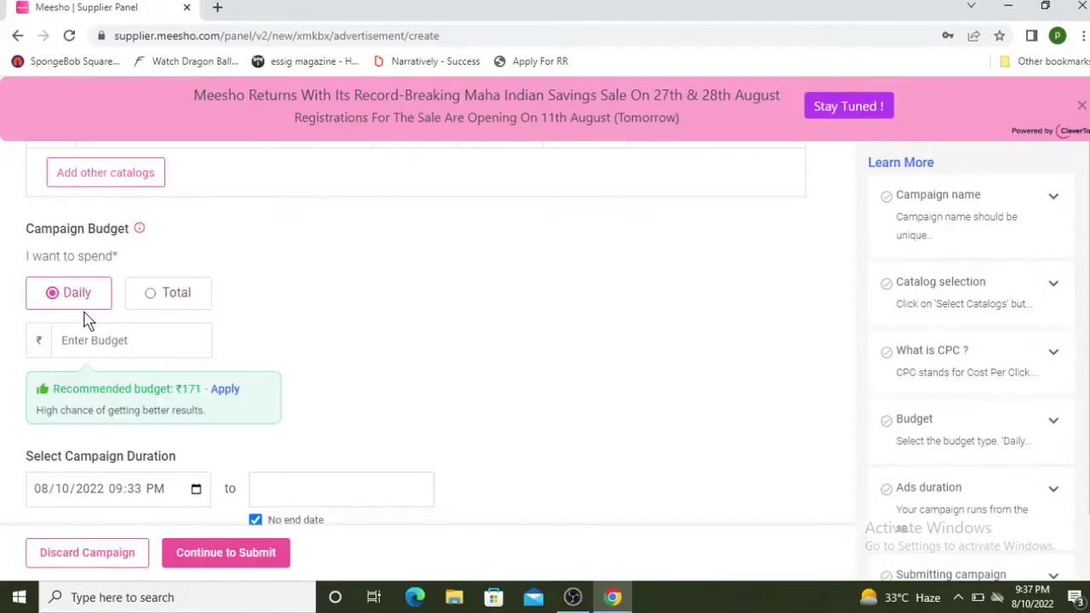
Set the campaign budget type to Total with an amount of ₹1200
scroll(85, 319, down, 1)
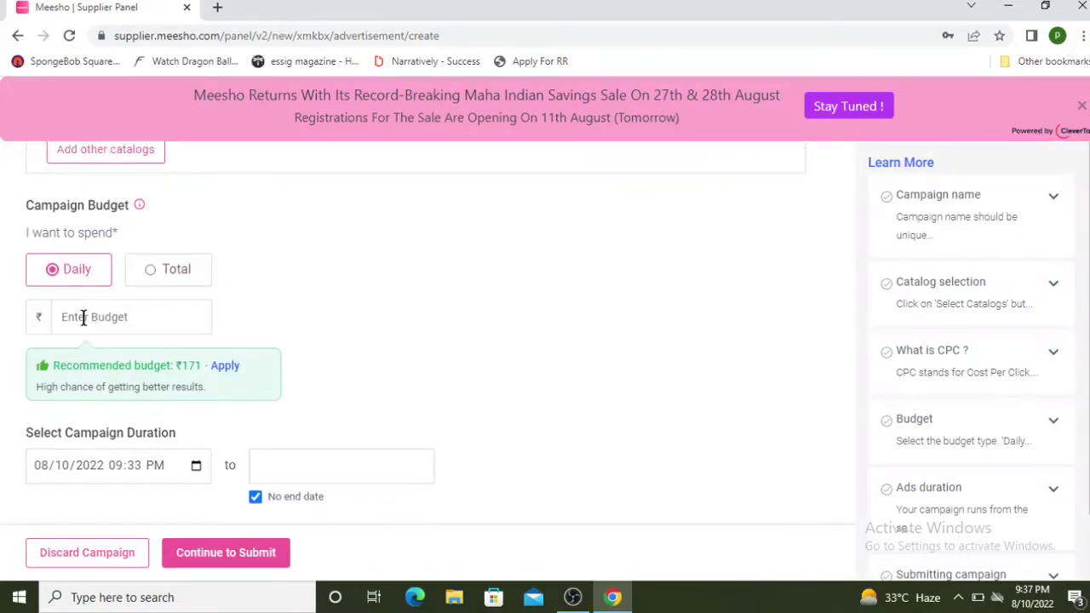
click(152, 274)
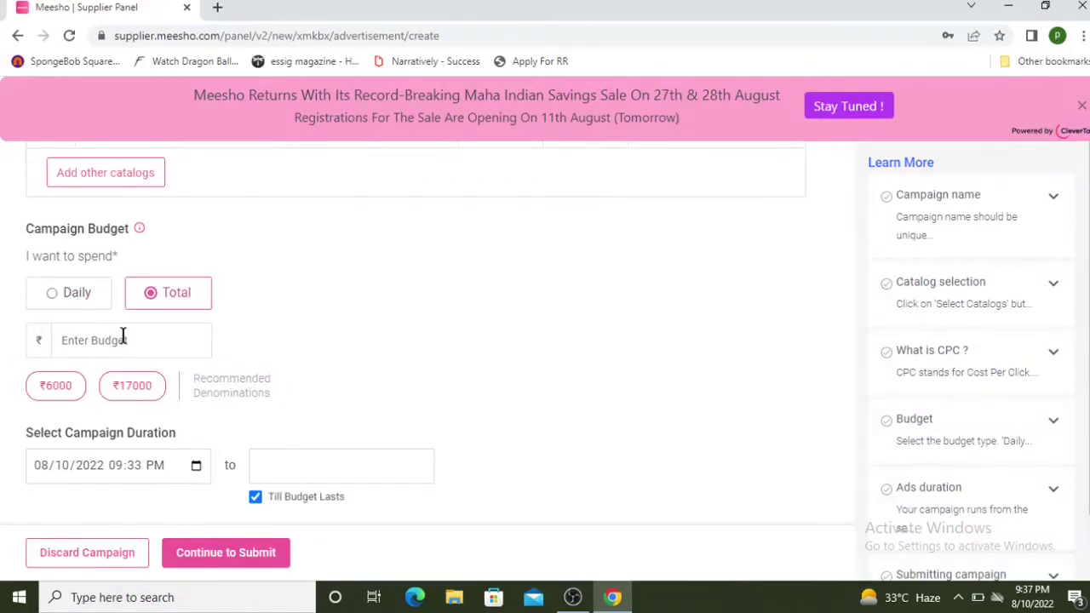
text(120)
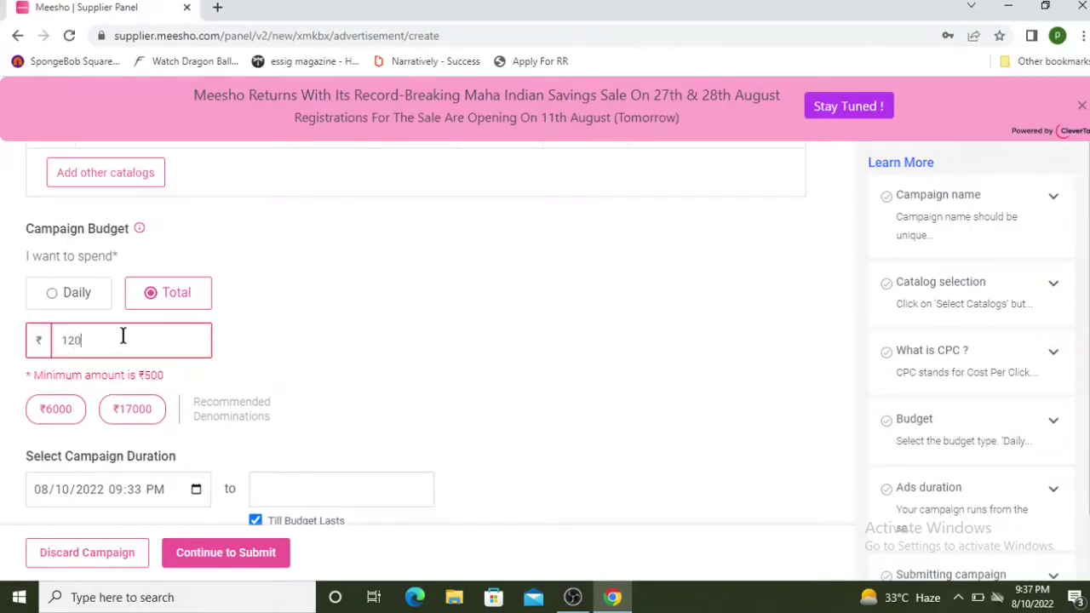
text(0)
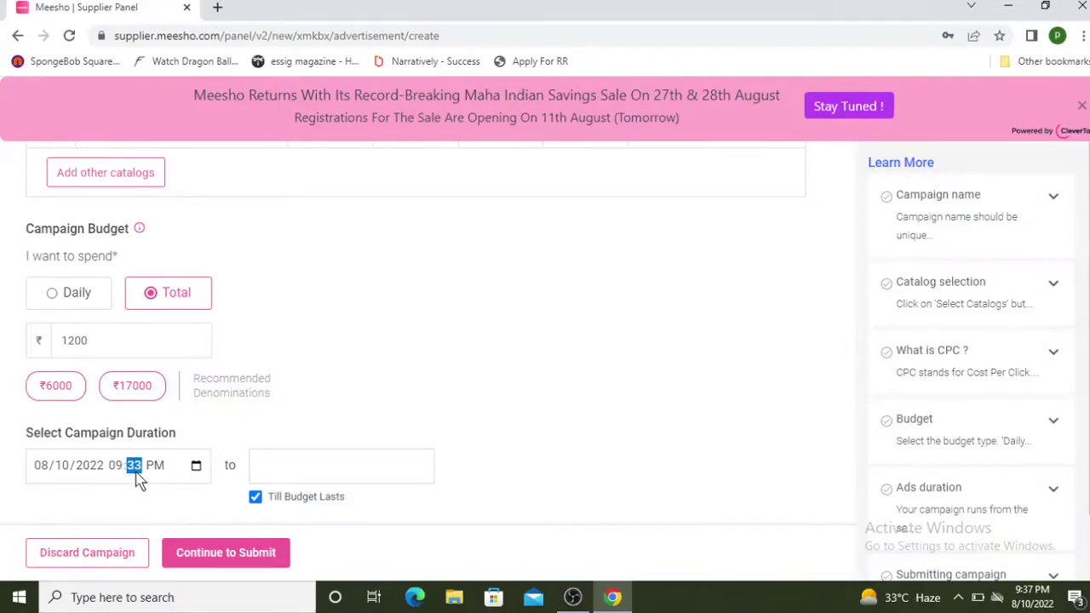
Set the campaign start to 08/10/2022 at 09:46 PM
click(195, 466)
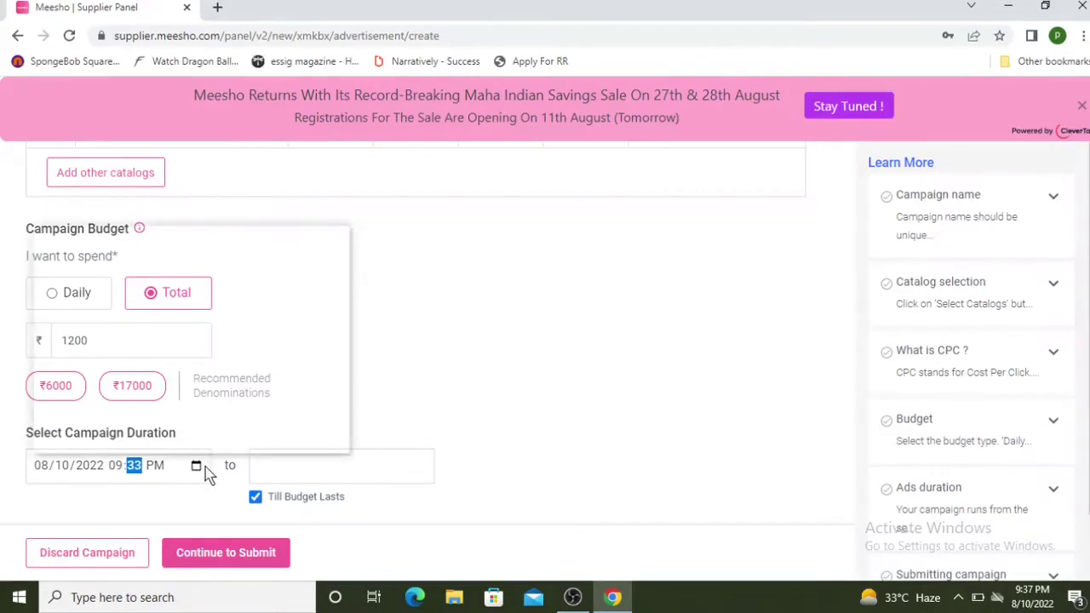
click(201, 466)
click(196, 469)
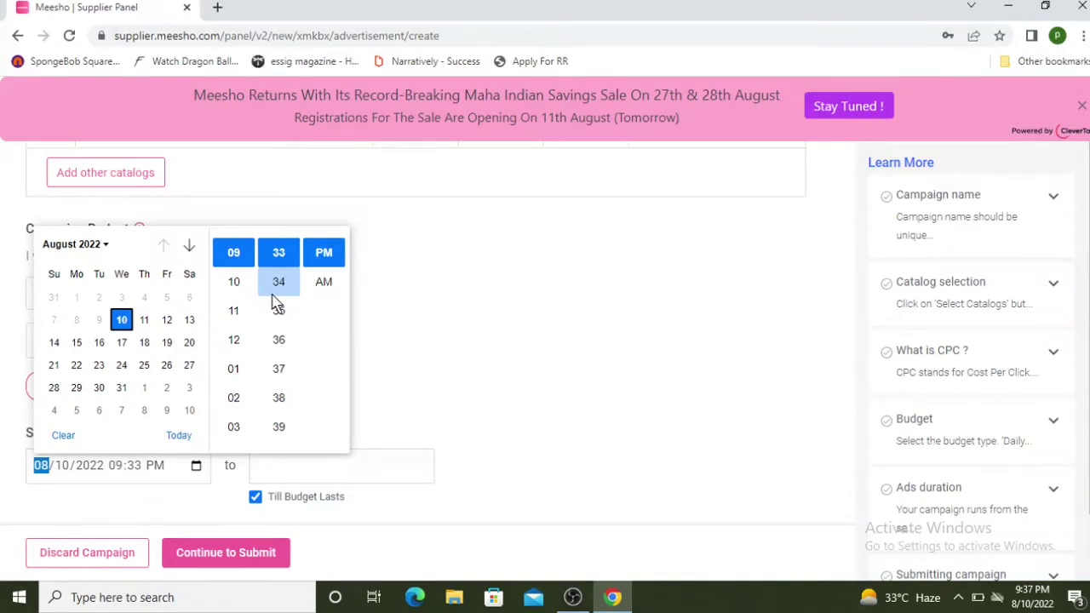
scroll(277, 305, down, 4)
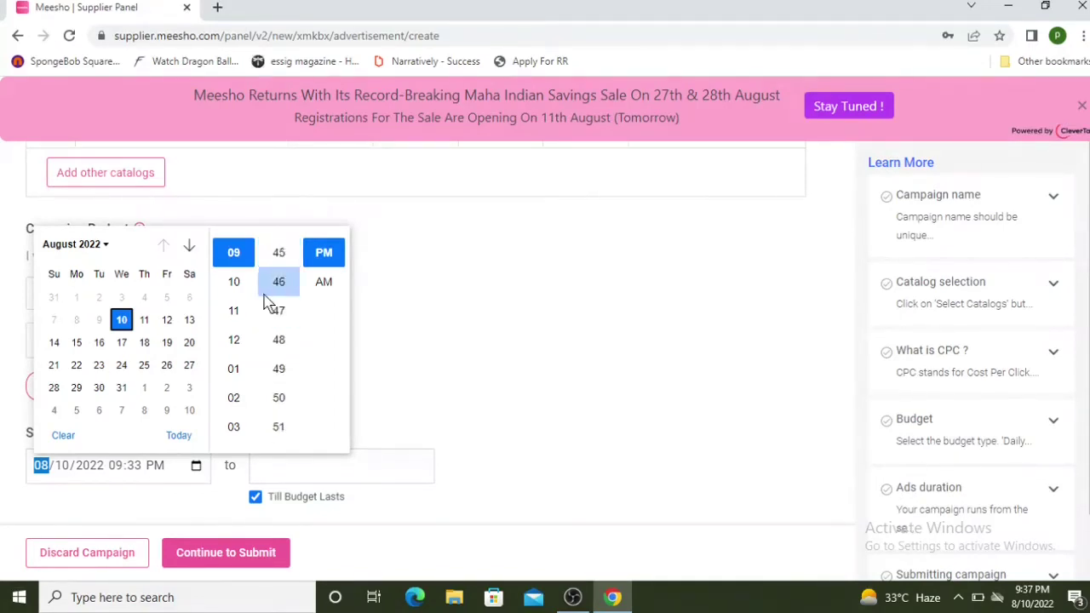
click(290, 281)
click(329, 258)
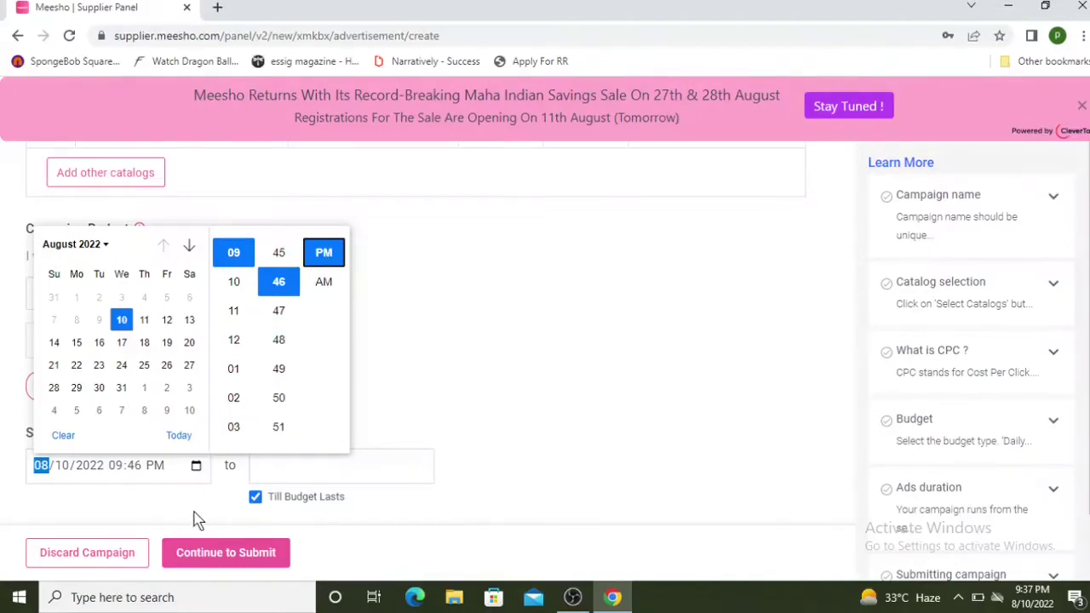
scroll(126, 339, down, 1)
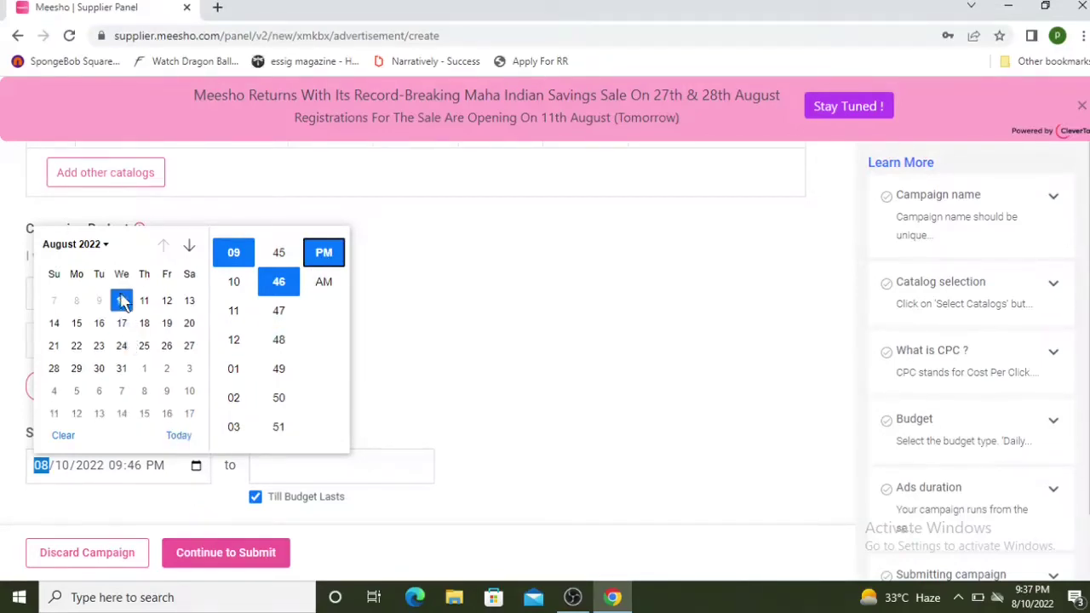
click(122, 302)
click(238, 254)
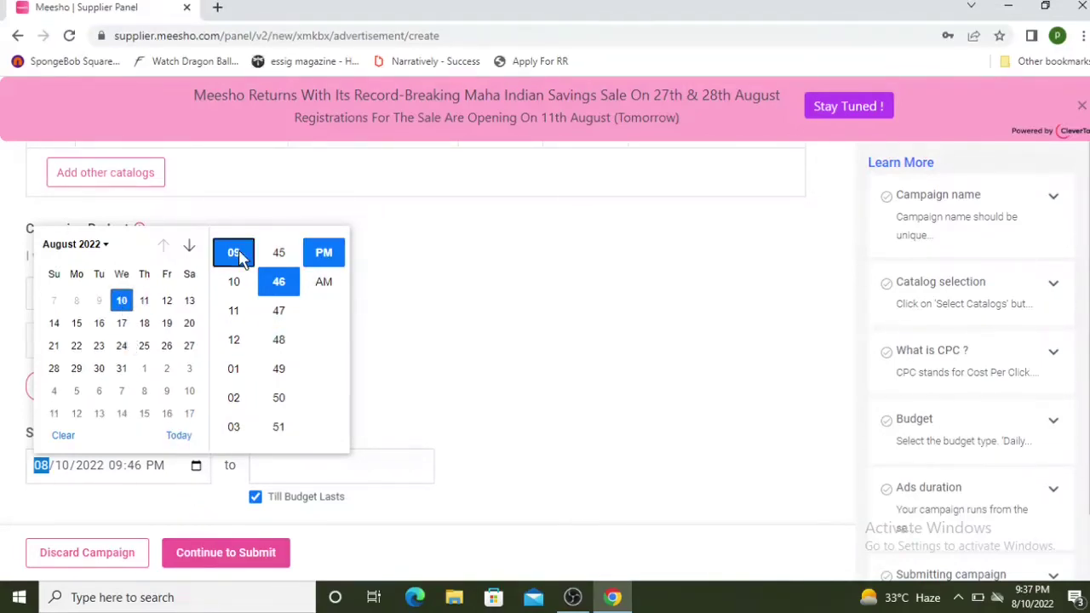
click(291, 285)
click(339, 266)
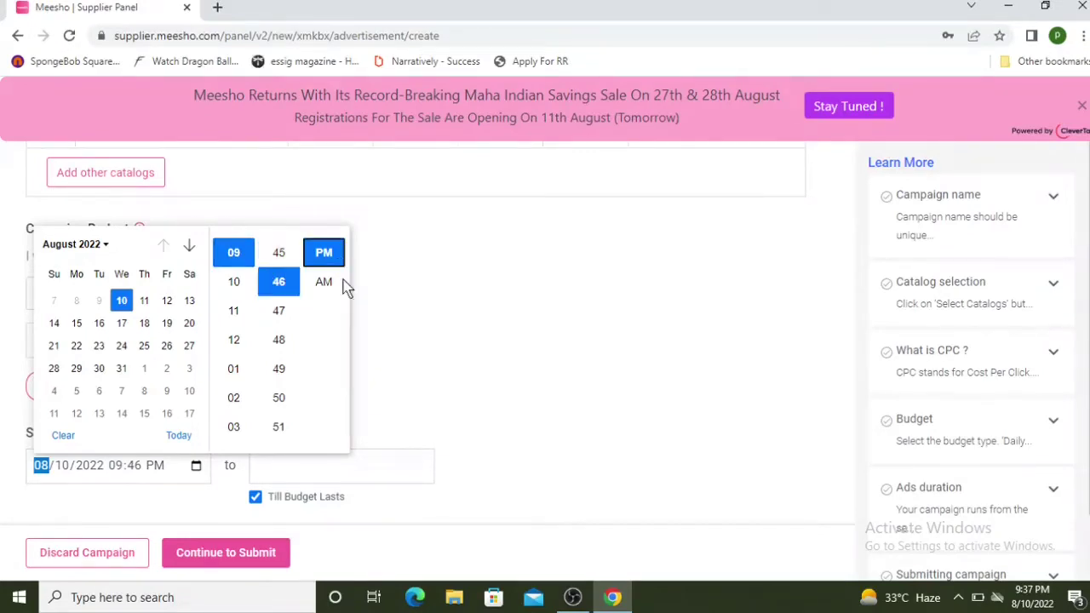
Turn off the Till Budget Lasts option for the campaign end date and turn it back on
click(397, 460)
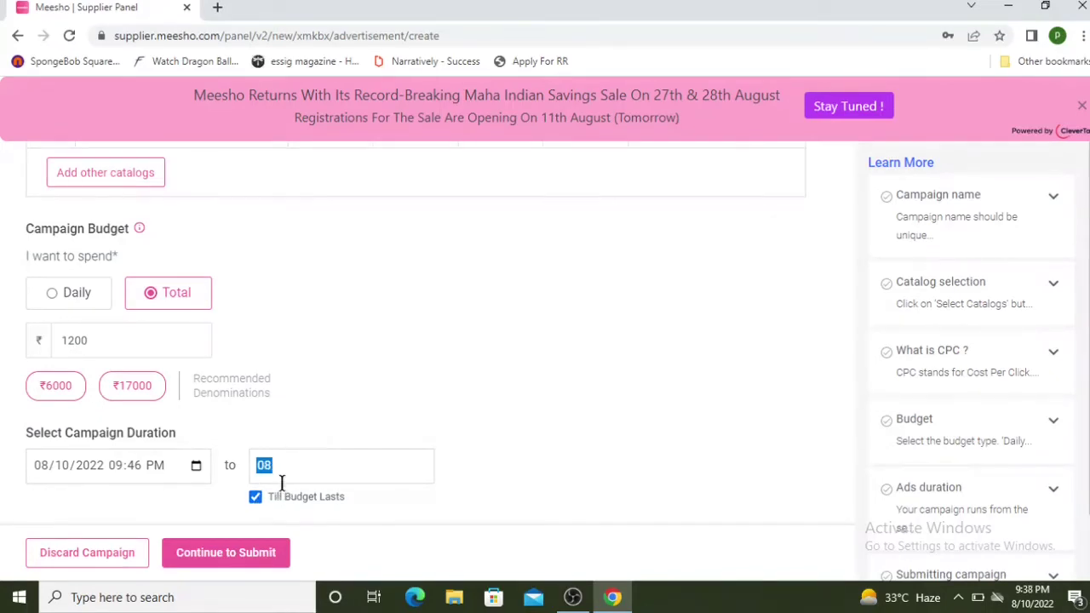
click(257, 499)
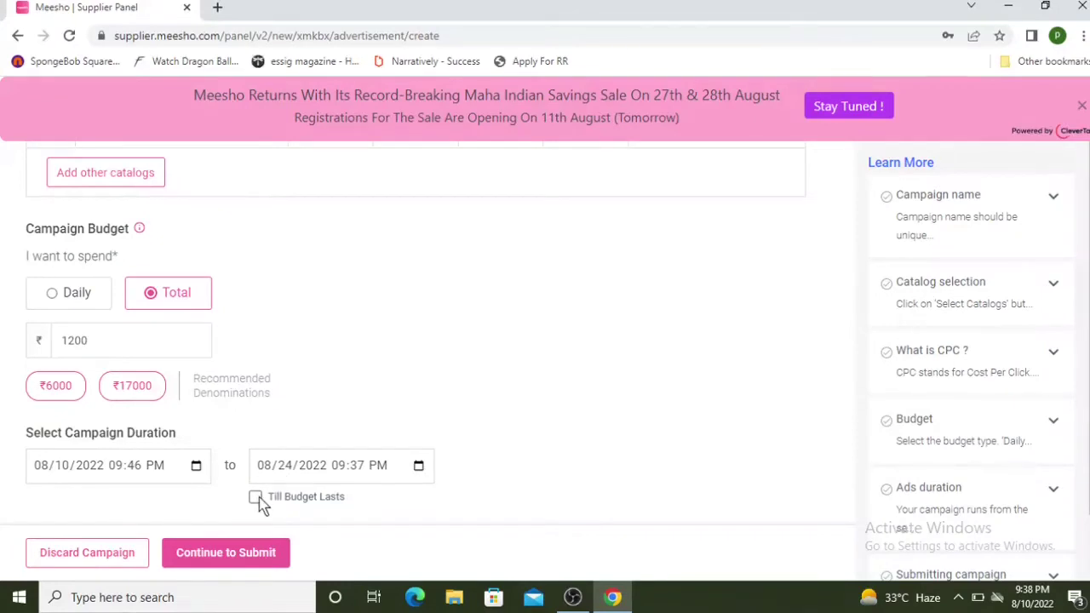
click(256, 499)
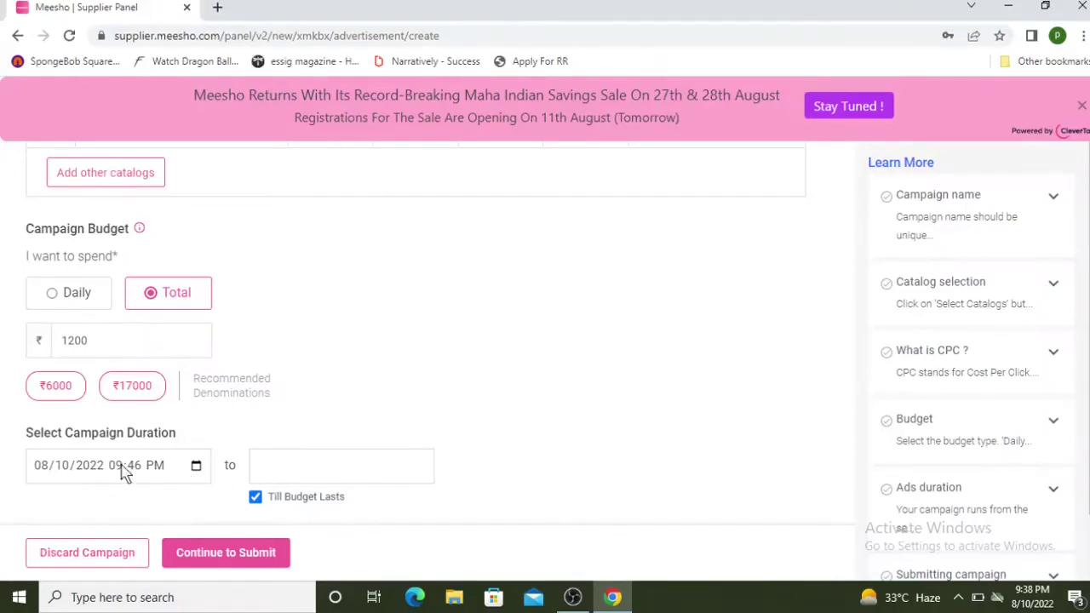
Recheck the selected catalogs and campaign settings, and continue to the campaign summary
scroll(171, 477, up, 5)
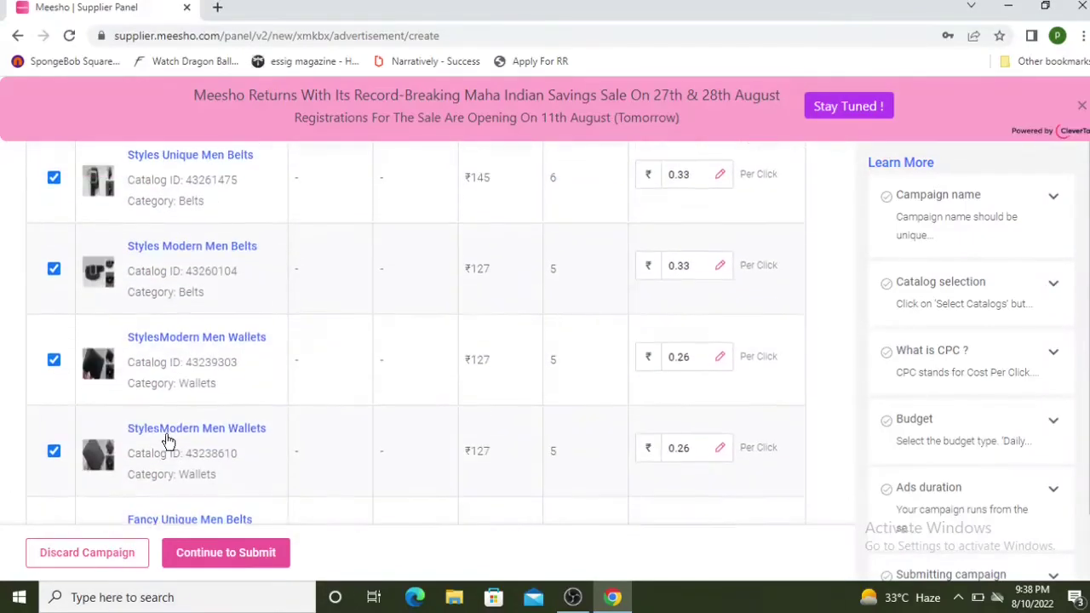
scroll(166, 441, up, 4)
scroll(166, 441, down, 10)
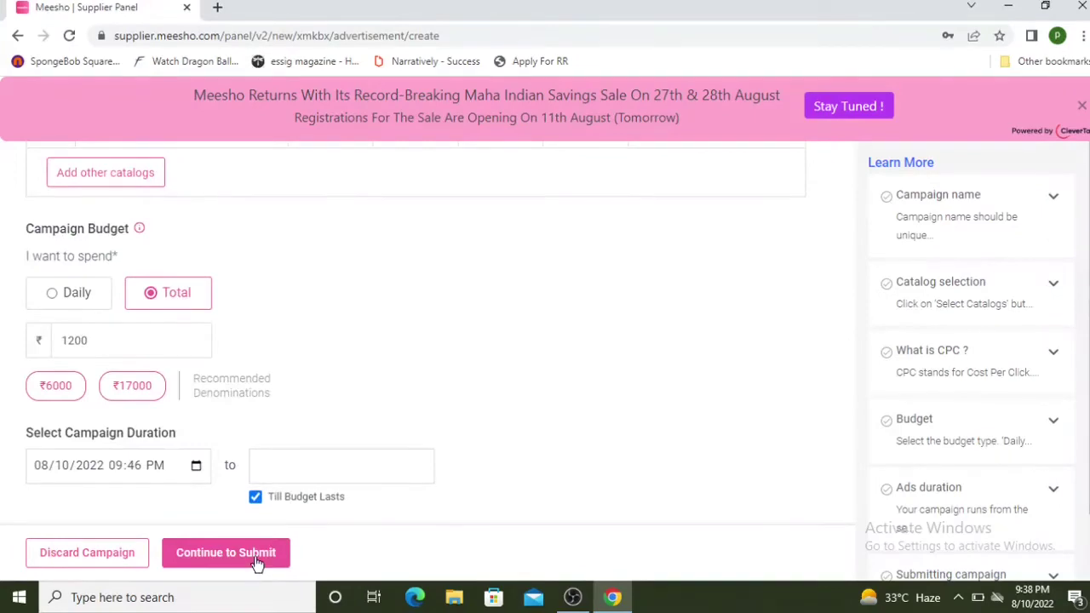
click(254, 556)
Review the campaign summary with its budget, dates, catalogs and cost-per-click values, and submit the campaign
scroll(311, 383, down, 3)
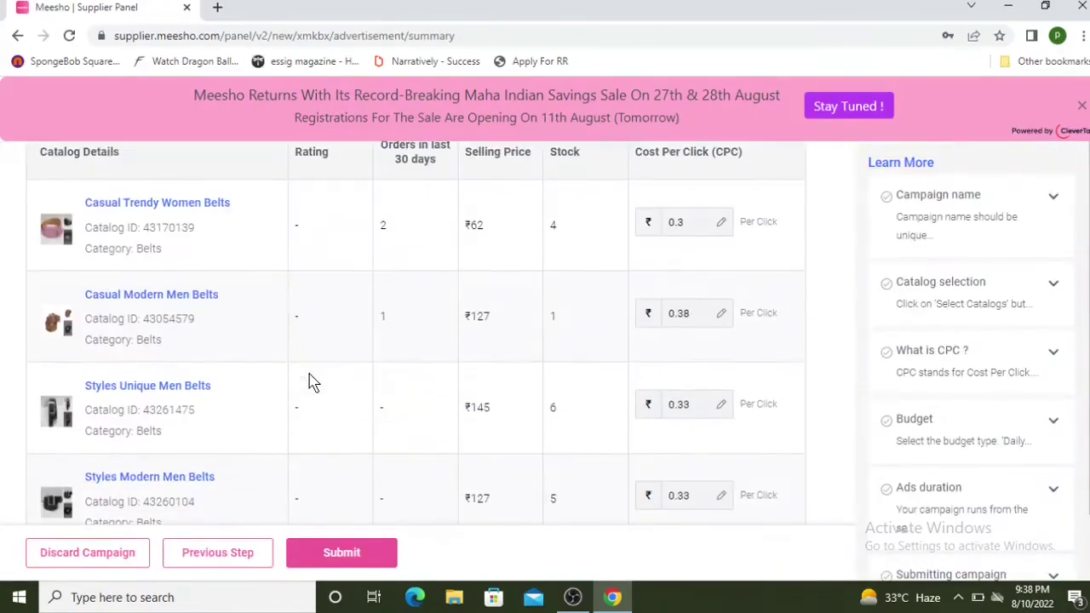
scroll(311, 383, down, 4)
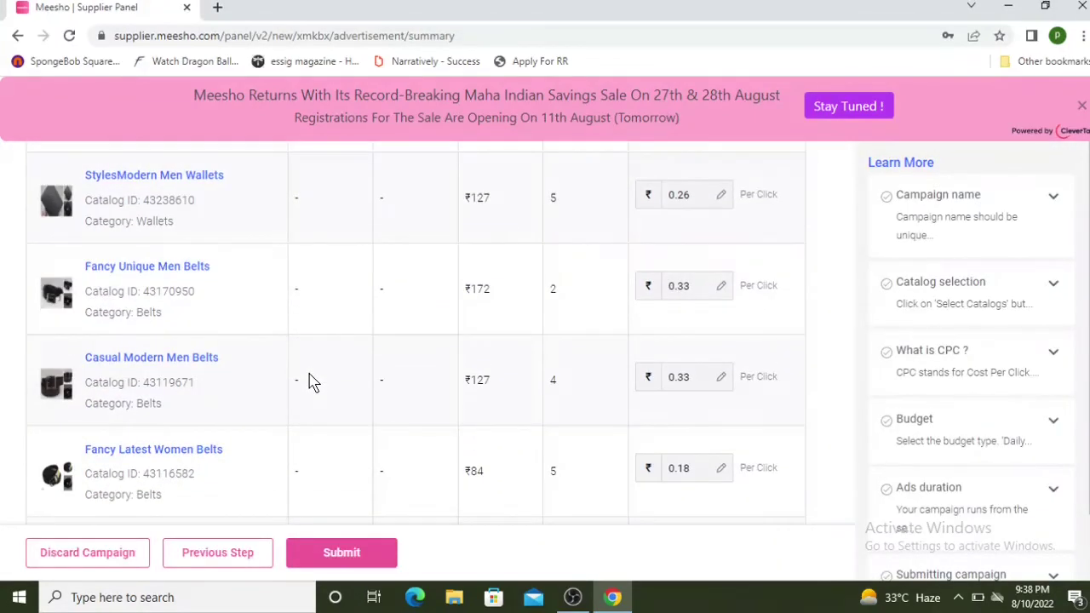
scroll(311, 383, up, 7)
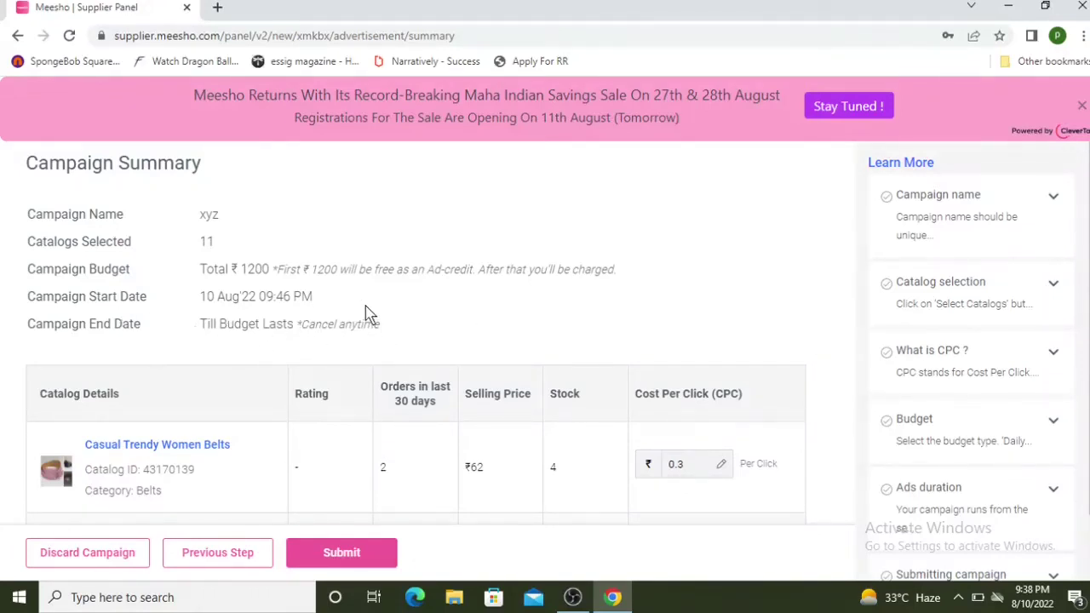
scroll(318, 321, down, 10)
scroll(318, 325, down, 3)
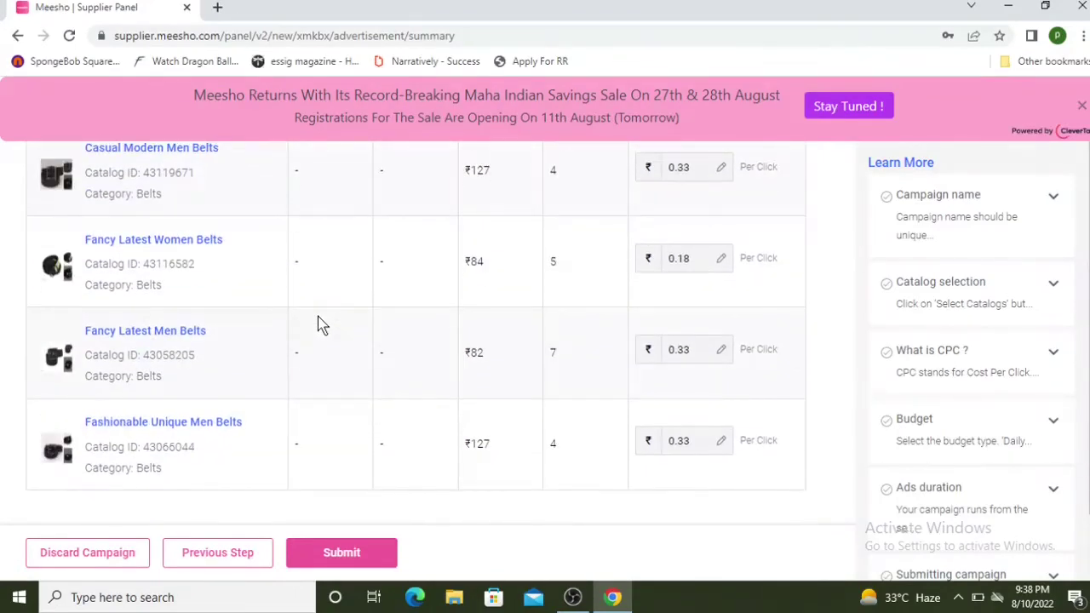
click(354, 556)
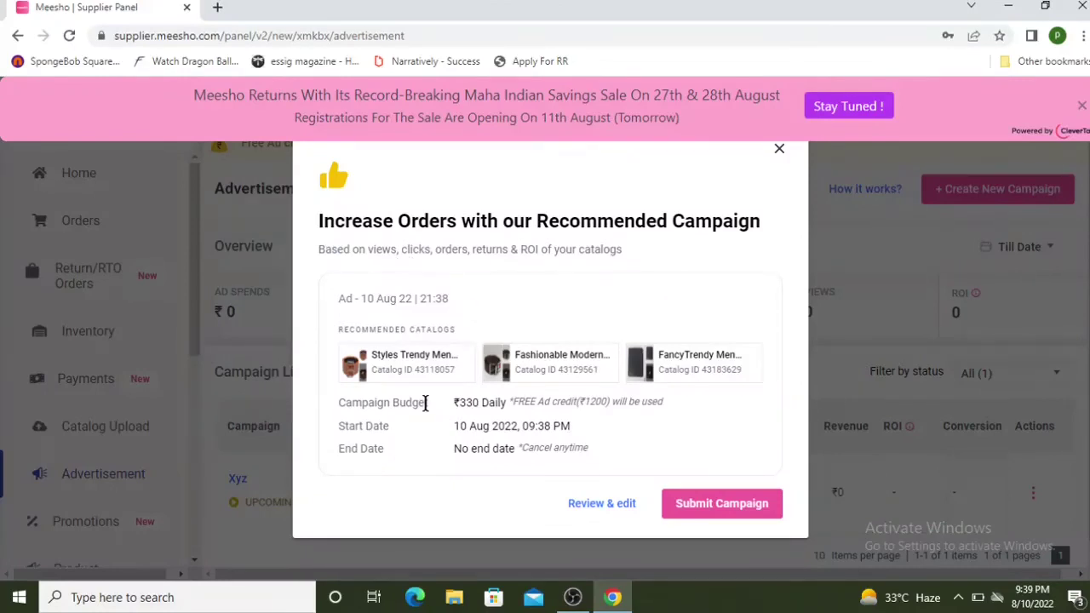
Dismiss the recommended campaign offer and check the status of the Xyz campaign in the campaign listing
click(731, 505)
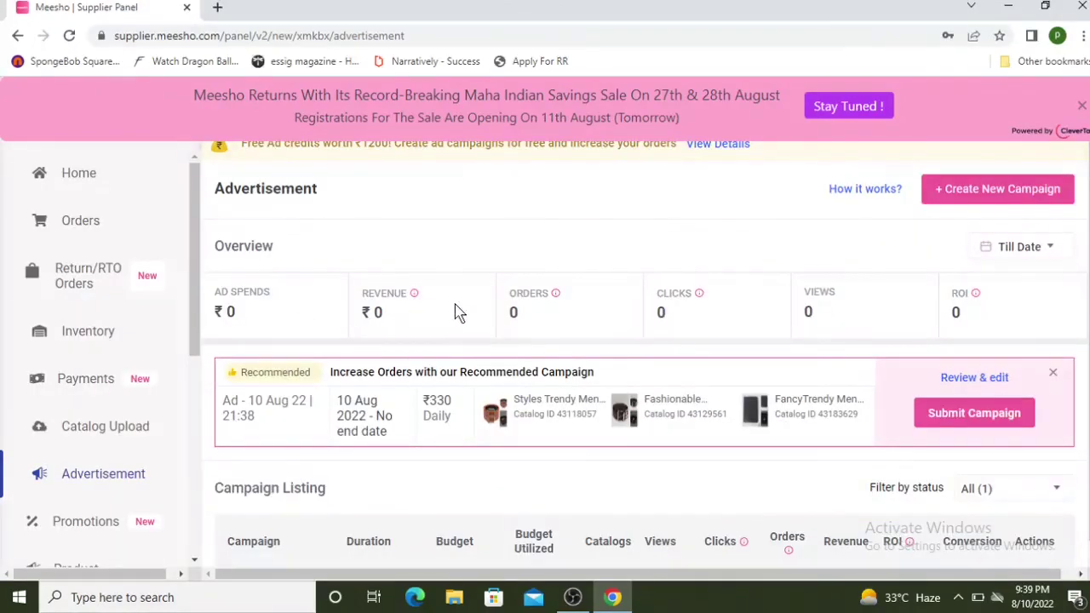
scroll(456, 312, down, 2)
scroll(456, 312, down, 1)
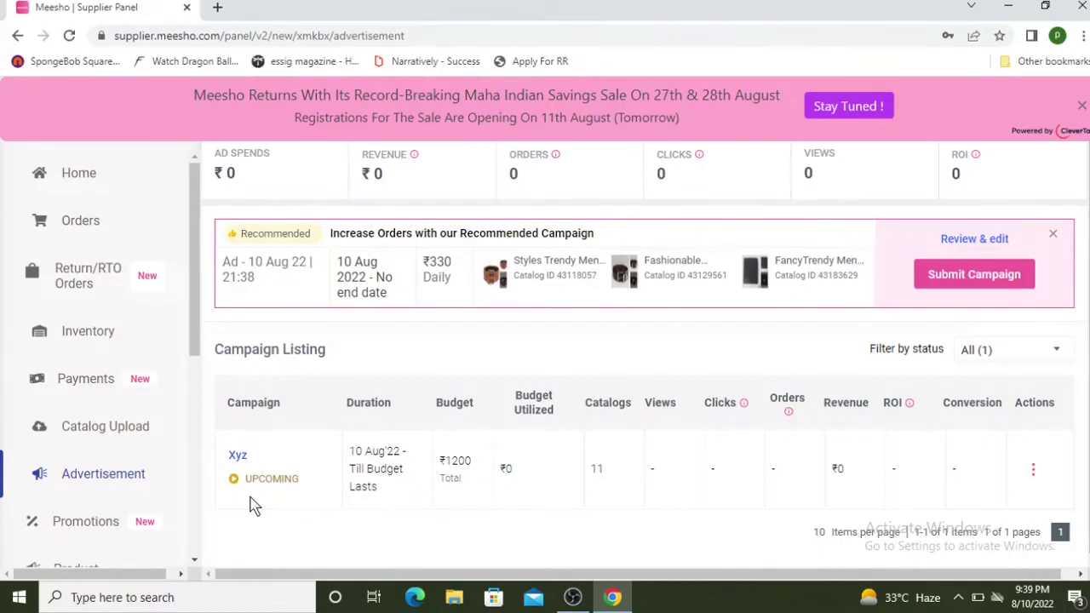
scroll(249, 505, up, 3)
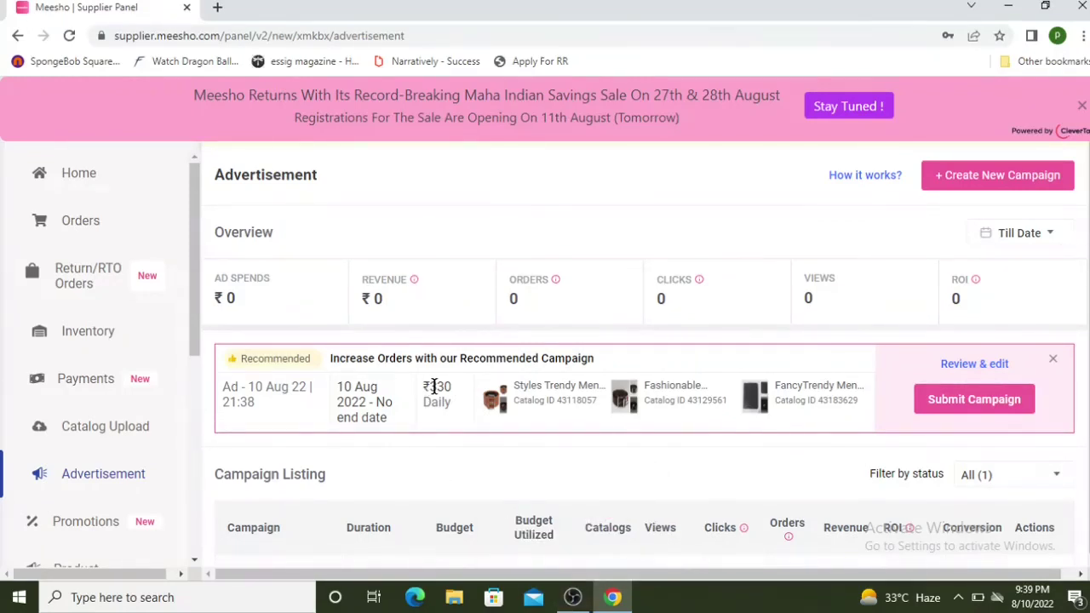
mouse_move(572, 597)
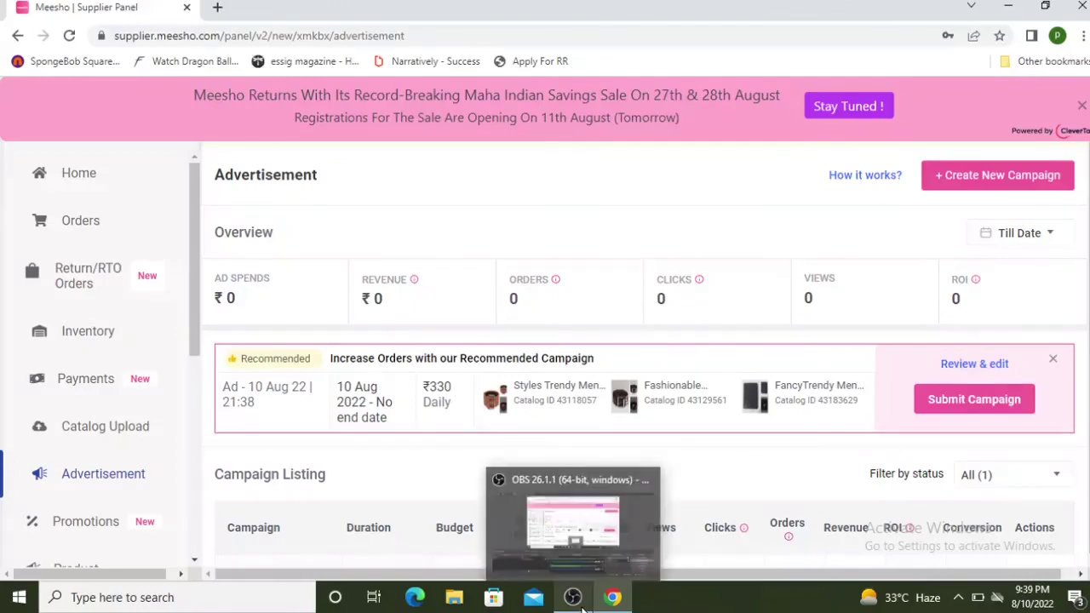